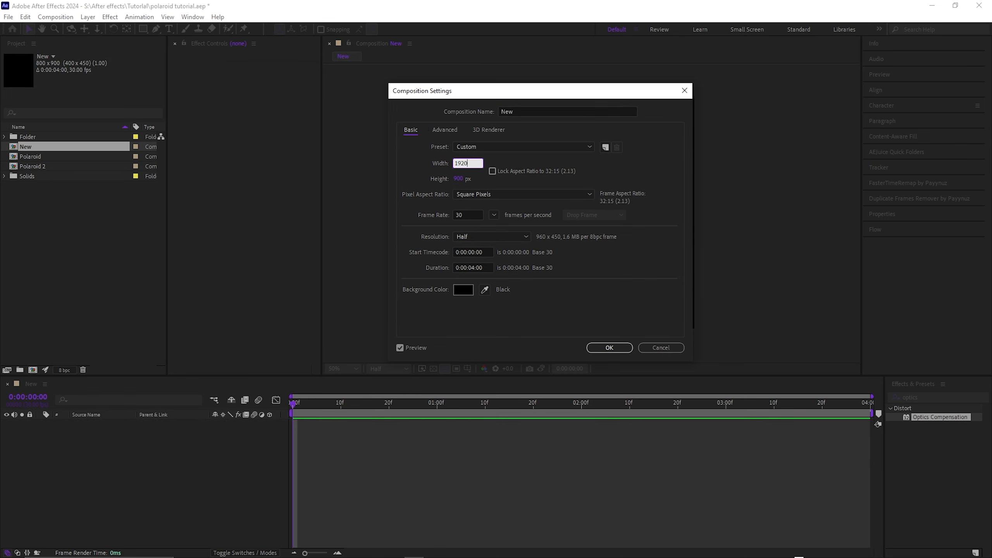
Set the New composition's size to 1920 x 1080 px
key("Tab")
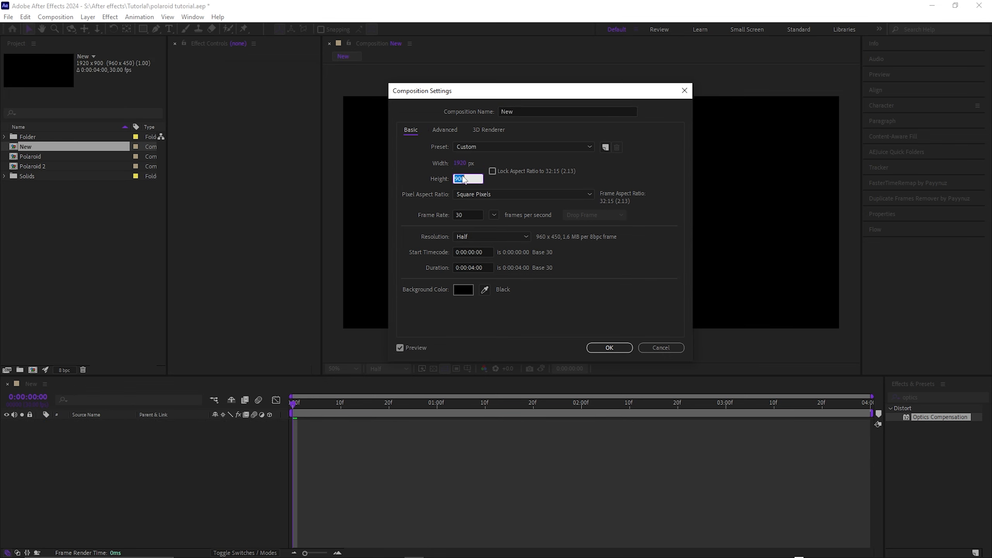
type("1080")
key("Return")
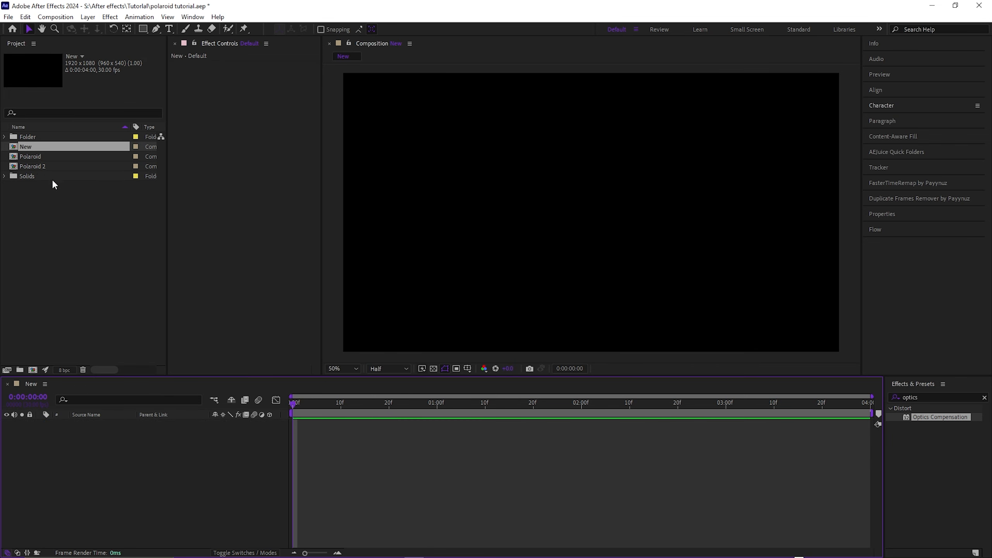
Add the Polaroid 2 composition to the New timeline and make it a 3D layer
left_click(54, 167)
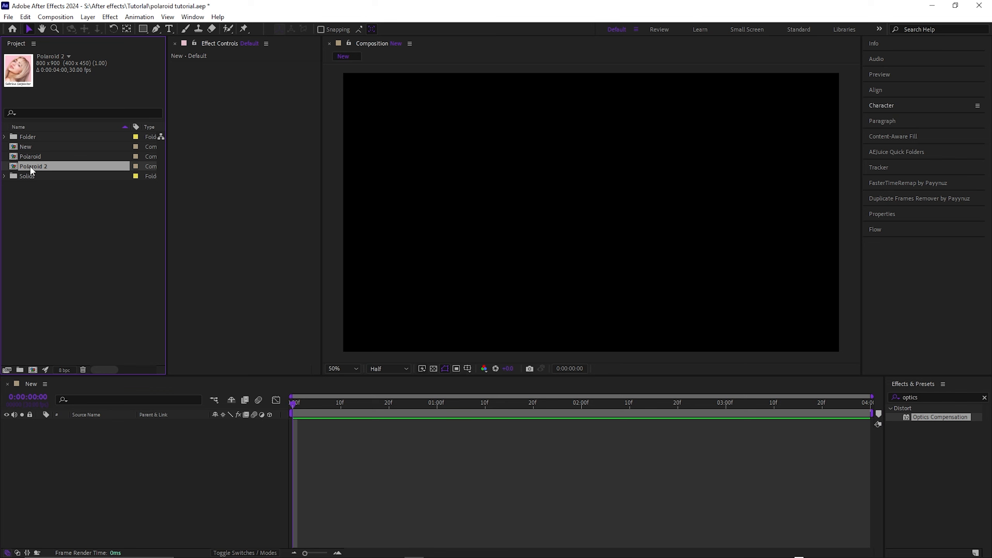
left_click_drag(29, 166, 117, 450)
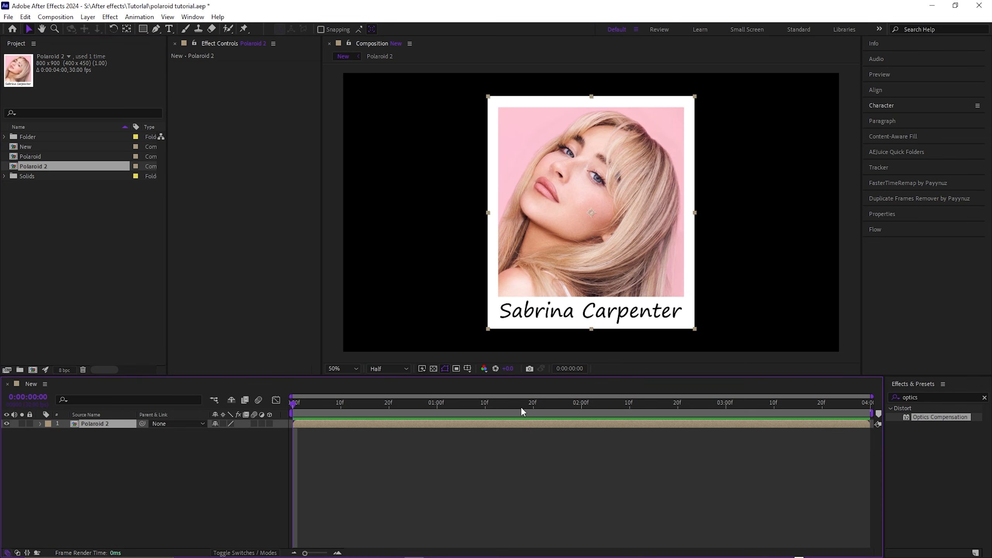
left_click(270, 424)
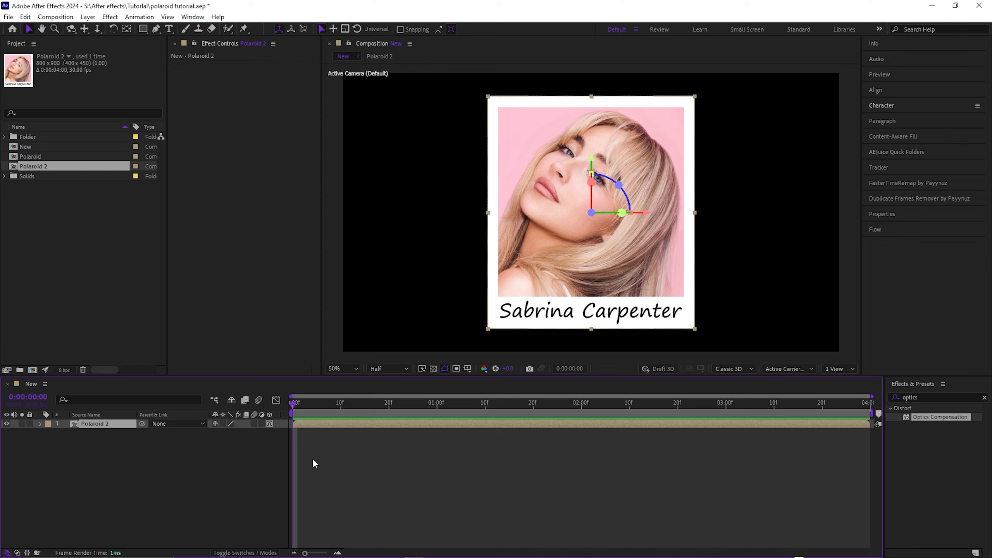
left_click(233, 552)
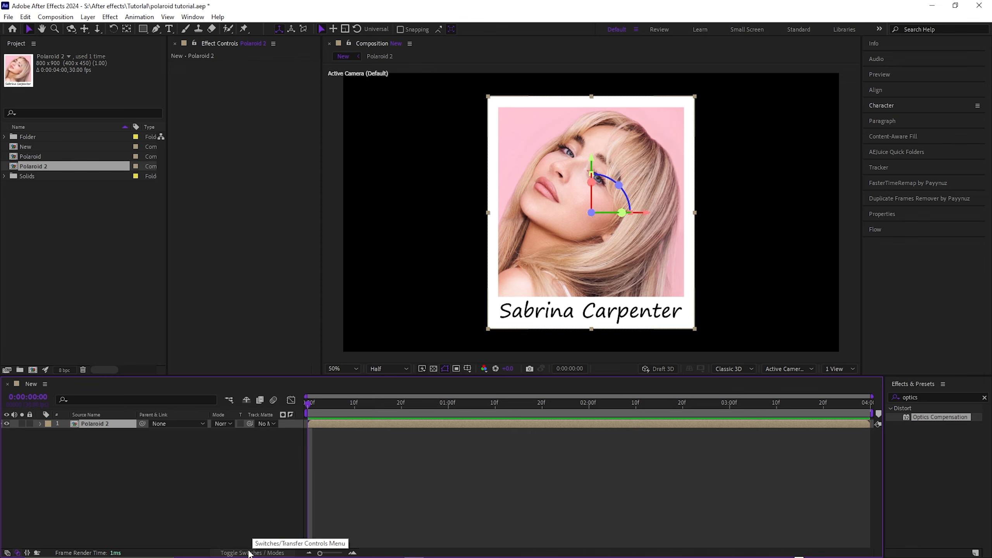
left_click(255, 553)
left_click(254, 552)
left_click(254, 553)
left_click(254, 552)
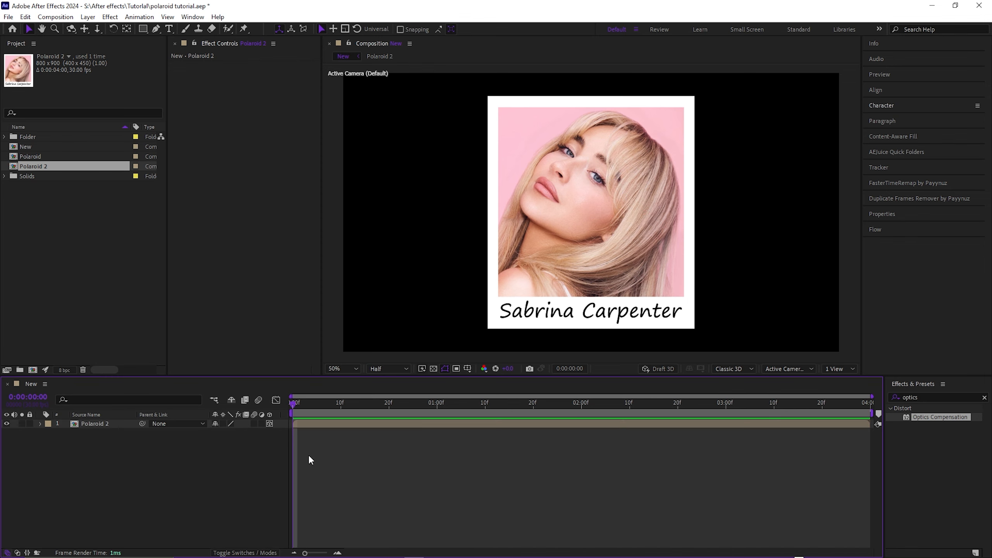
Try out the 3D rotation values of the Polaroid 2 layer
left_click(312, 424)
key("r")
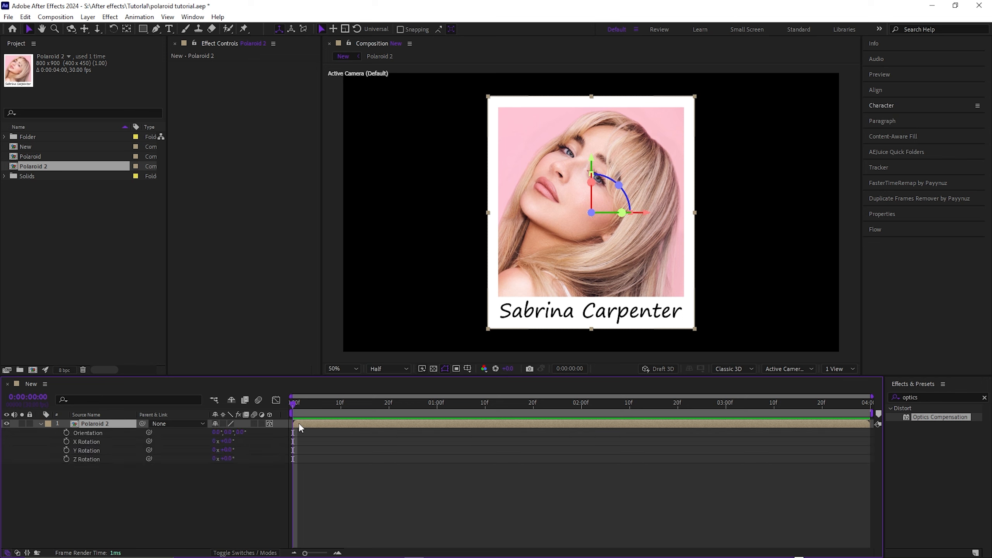
mouse_move(230, 460)
left_mouse_down()
mouse_move(243, 460)
mouse_move(239, 451)
left_mouse_up()
left_click_drag(234, 442, 294, 436)
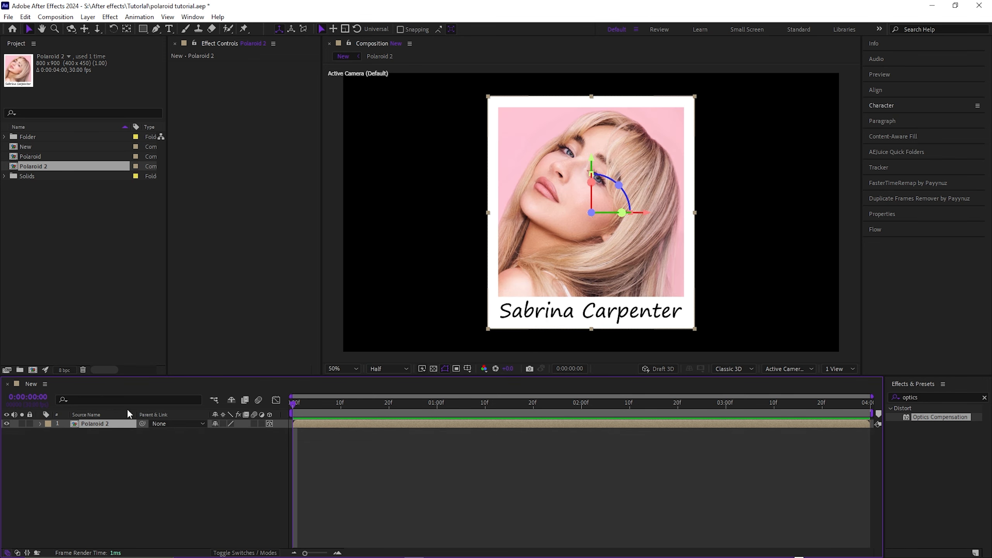
left_click(485, 470)
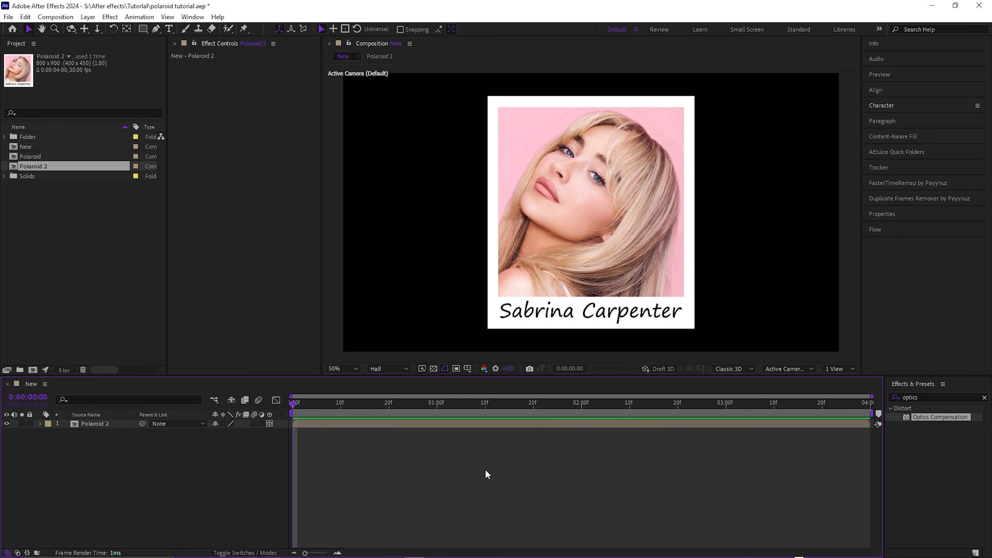
Create an adjustment layer beneath Polaroid 2 and apply the CC Particle World effect to it
key("ctrl+alt+y")
left_click_drag(93, 424, 91, 444)
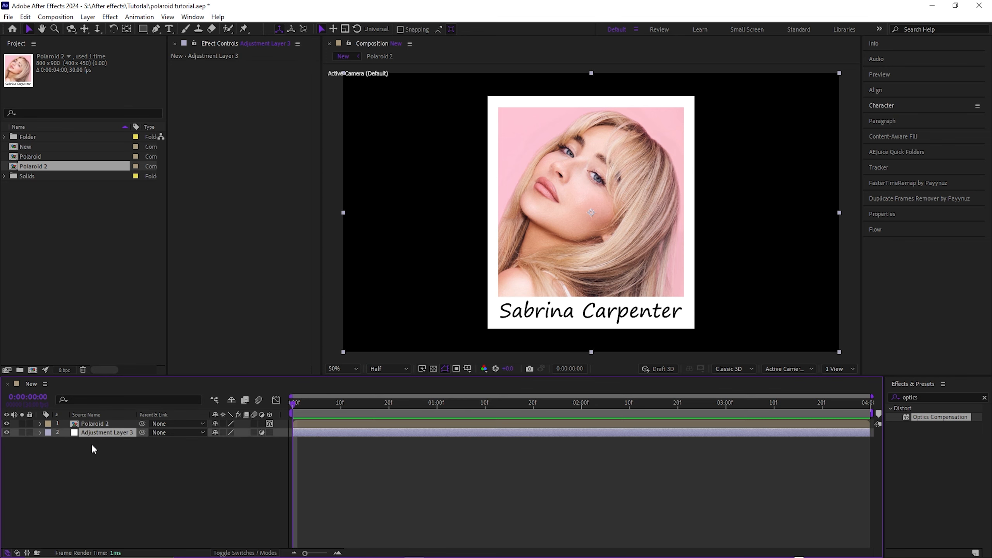
double_click(910, 397)
type("particle")
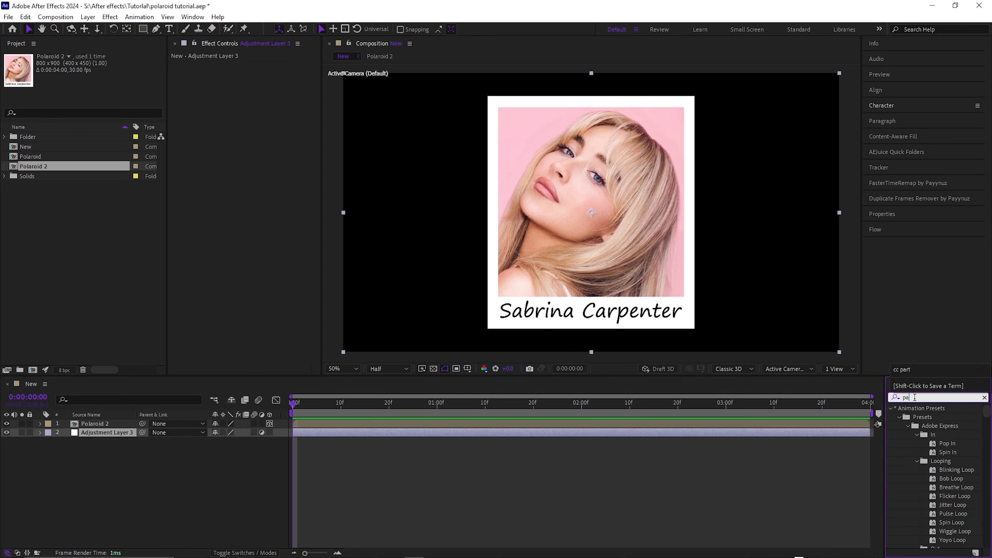
left_click_drag(936, 478, 299, 300)
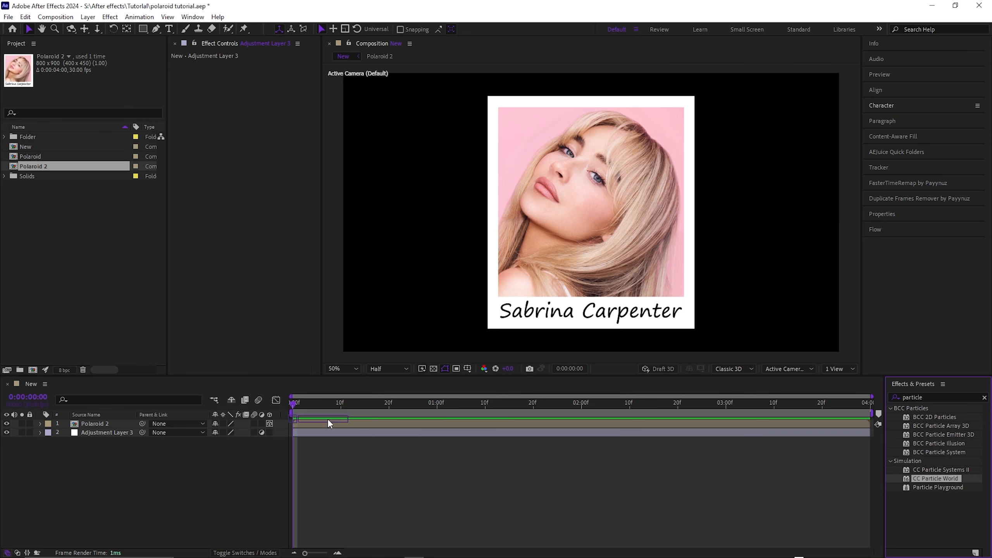
left_click_drag(327, 419, 329, 430)
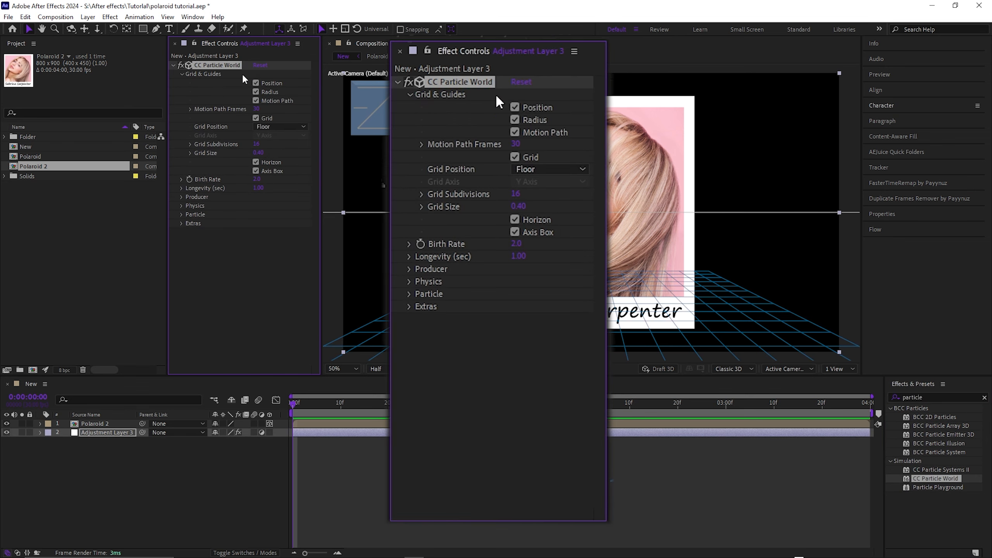
Turn off the Position, Radius, Motion Path, Grid, Horizon and Axis Box guides of CC Particle World
left_click(256, 83)
left_click(256, 91)
left_click(255, 100)
left_click(256, 119)
left_click(256, 161)
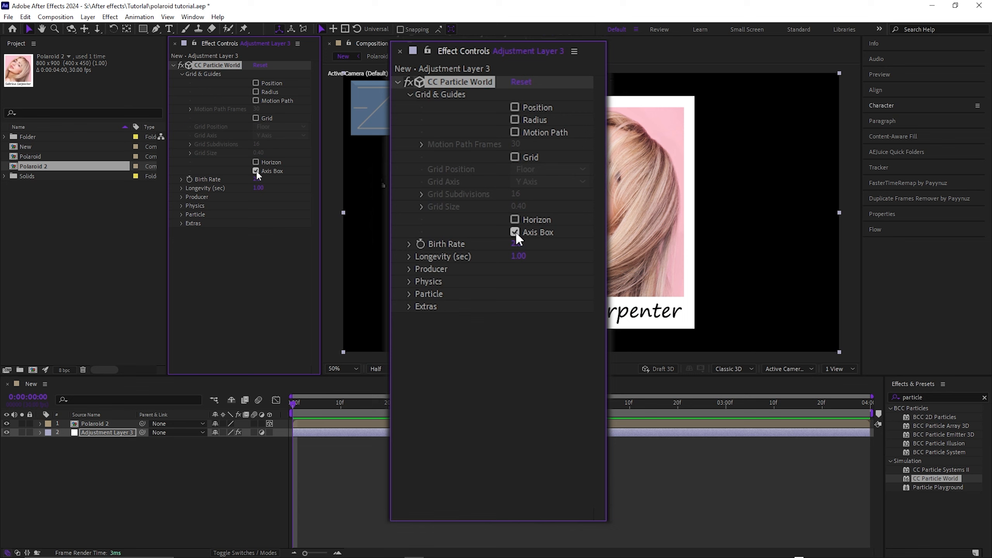
left_click(255, 171)
left_click(182, 74)
Set the CC Particle World birth rate to 3
left_click(256, 83)
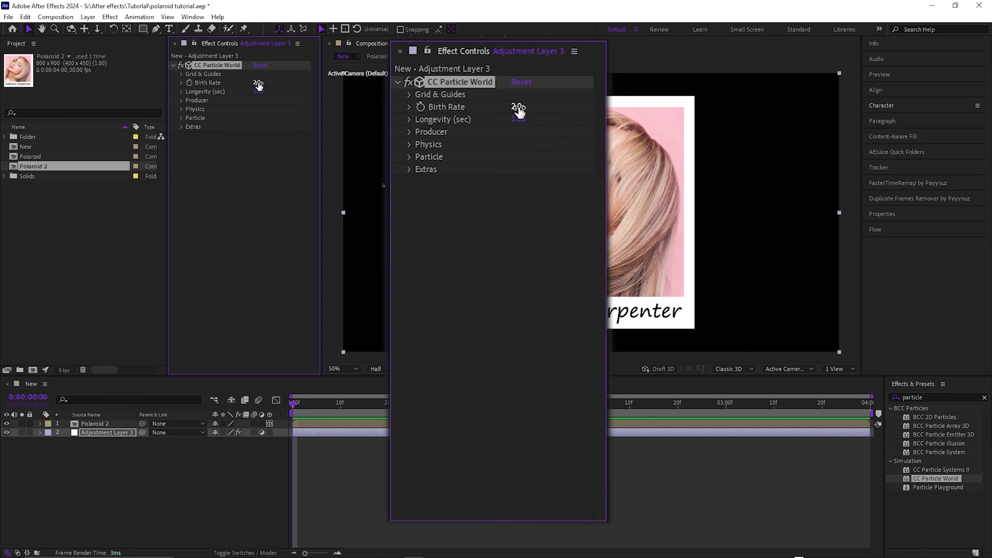
type("3")
key("Return")
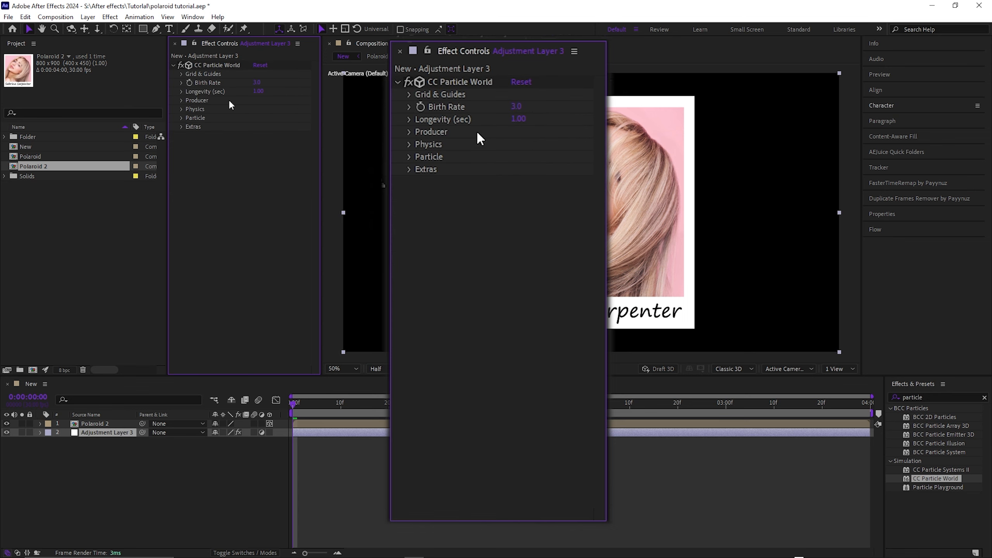
Enlarge the particle producer's radius to about 1.045 in X and 2.445 in Y, and adjust its Z radius
left_click(182, 100)
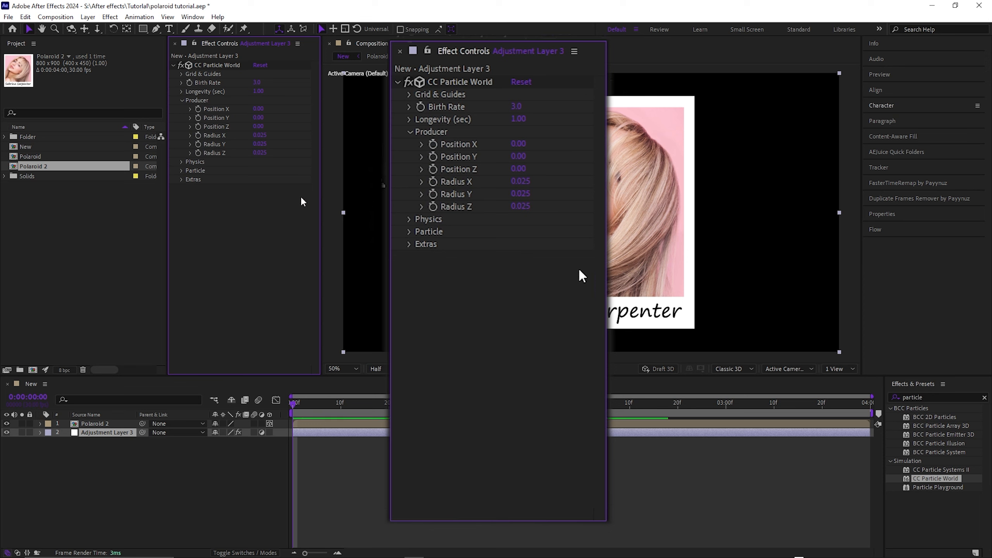
left_click_drag(257, 135, 322, 148)
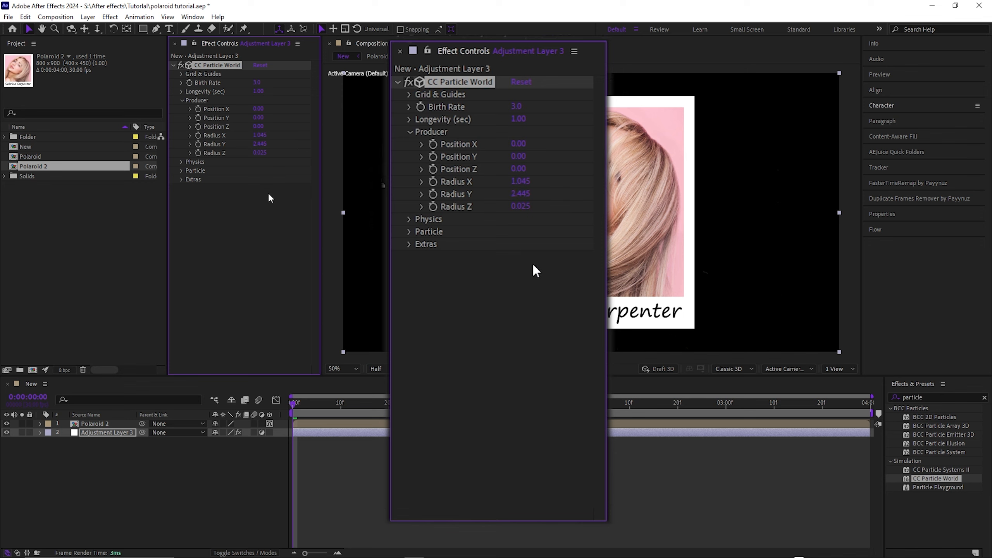
left_click_drag(258, 153, 274, 153)
left_click(181, 100)
Set the particle physics velocity and gravity to 0
left_click(181, 109)
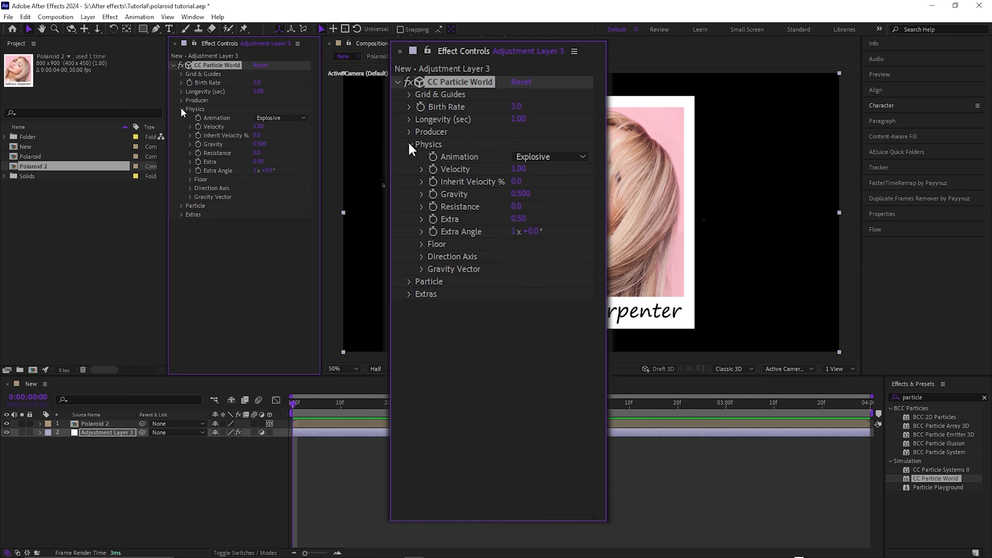
left_click(258, 127)
type("0")
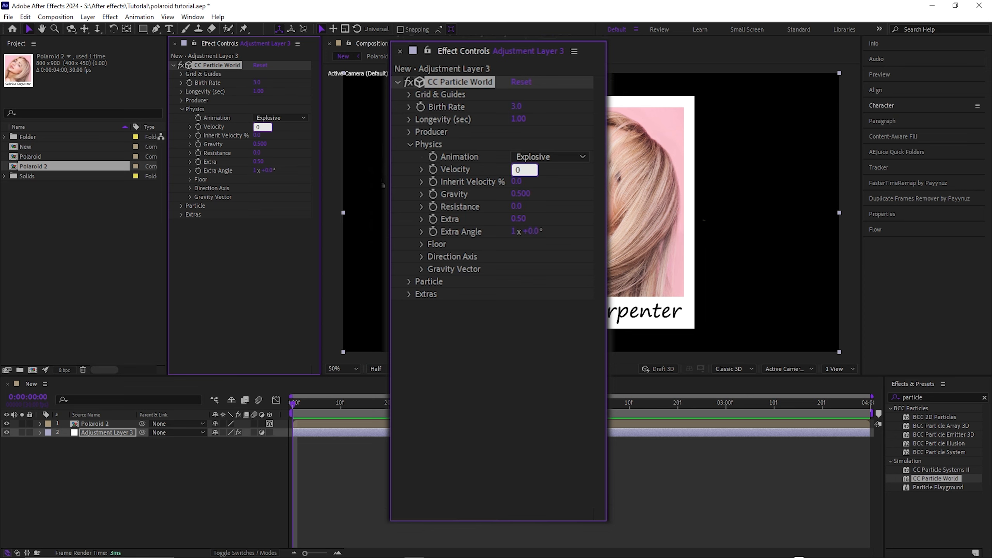
left_click(227, 261)
left_click(264, 143)
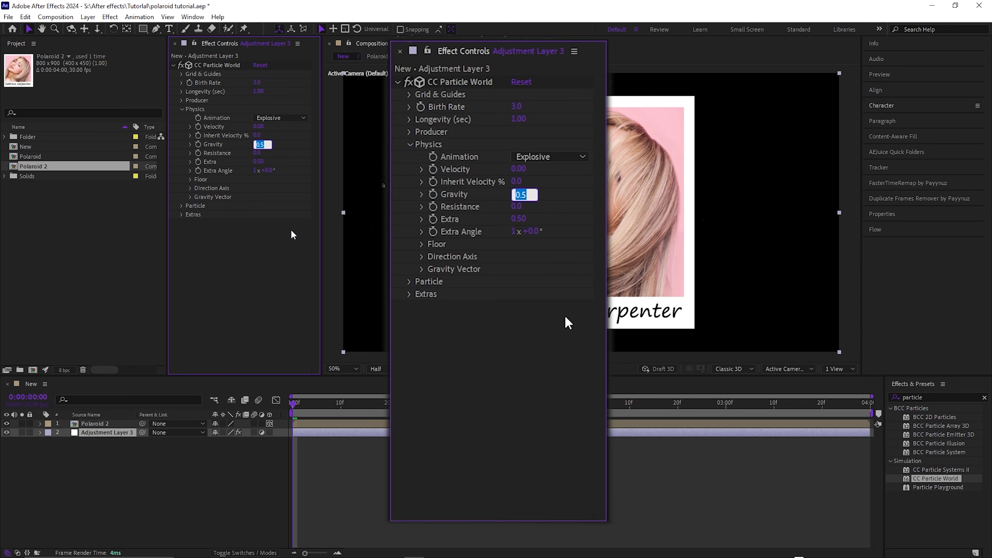
type("0")
left_click(232, 239)
left_click(181, 109)
Change the particles' birth color to bright purple and their death color to white
left_click(182, 118)
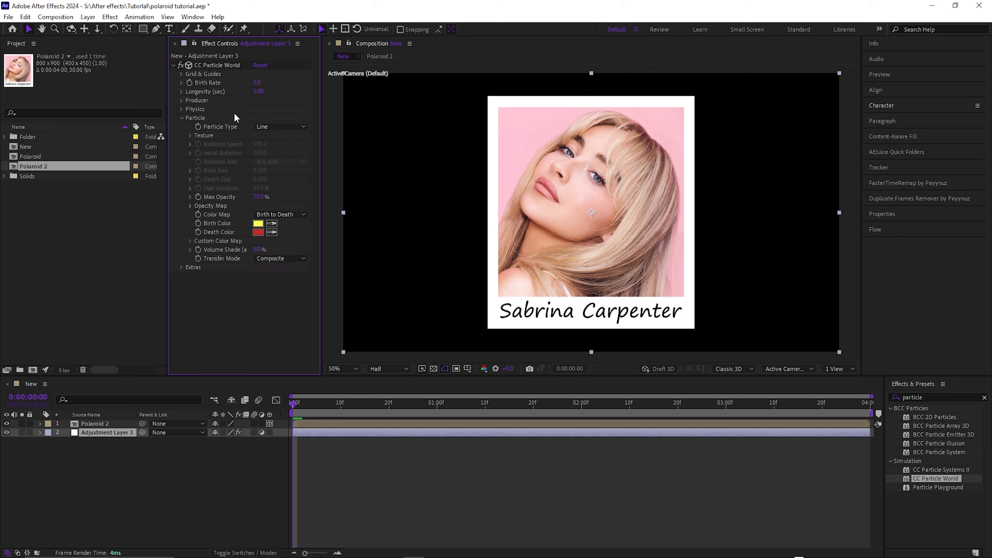
left_click(259, 223)
left_click_drag(422, 242, 424, 200)
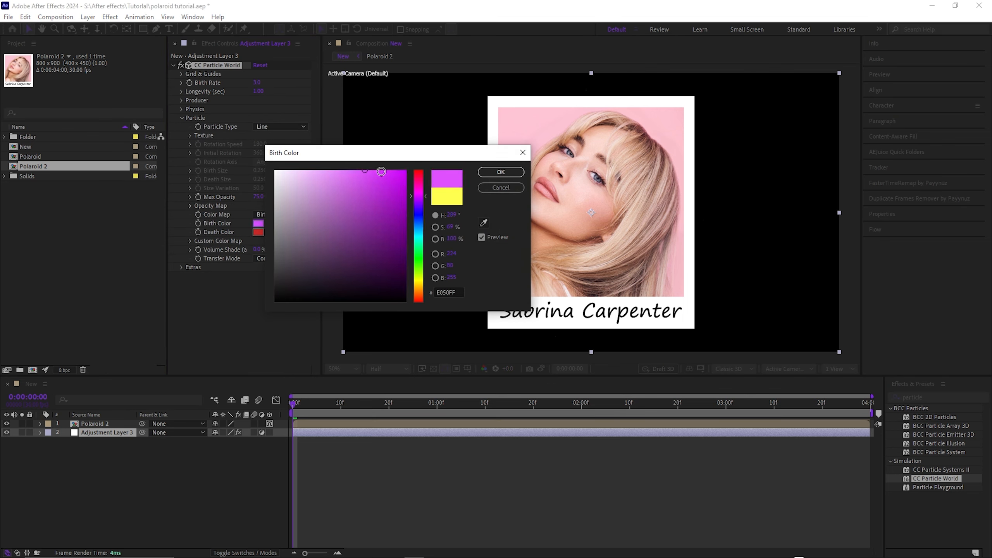
left_click(502, 172)
left_click(258, 232)
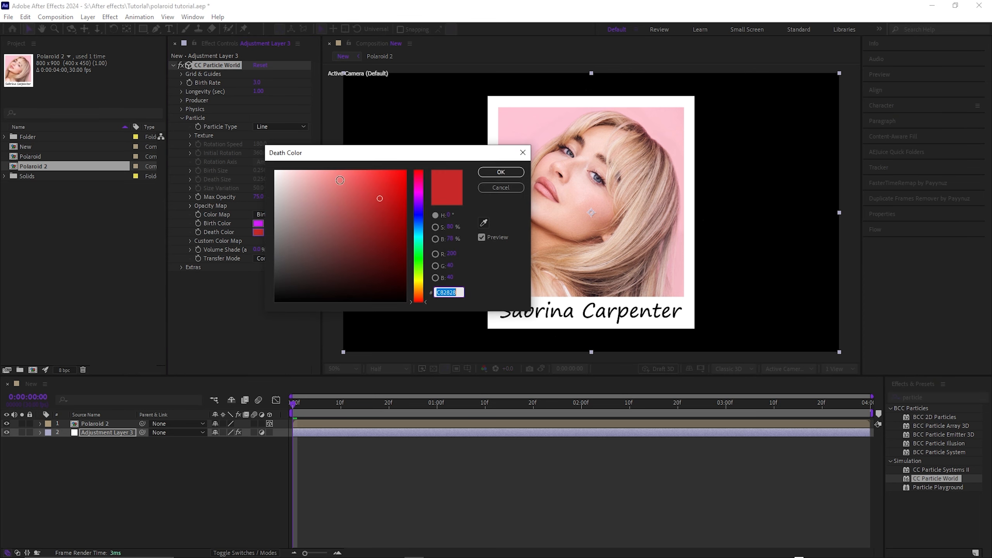
left_click_drag(340, 198, 234, 150)
left_click(495, 174)
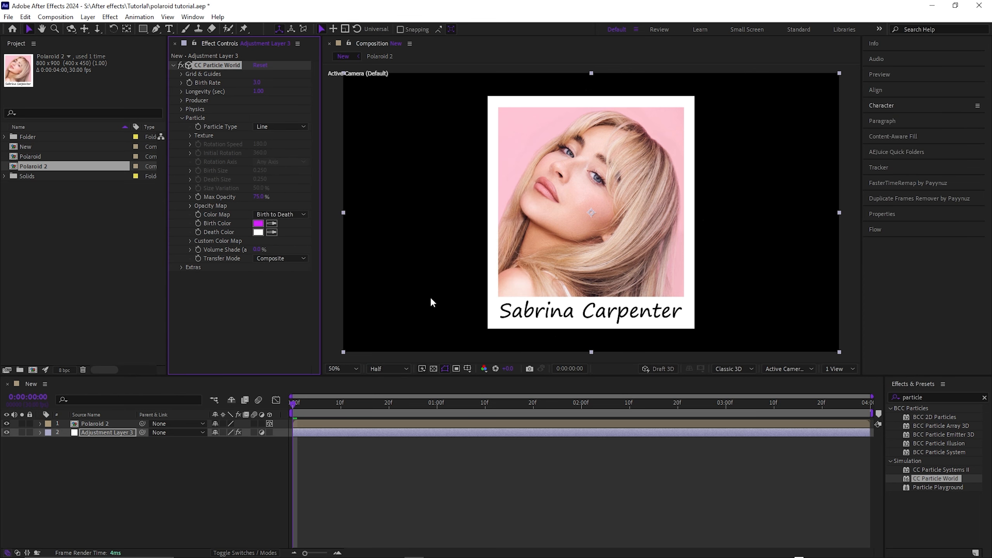
Cut off the start of the adjustment layer, refit the remainder to the full composition length, and preview the particles
left_click_drag(304, 402, 307, 438)
key("ctrl+shift+d")
key("Delete")
left_click_drag(728, 433, 870, 433)
key("Home")
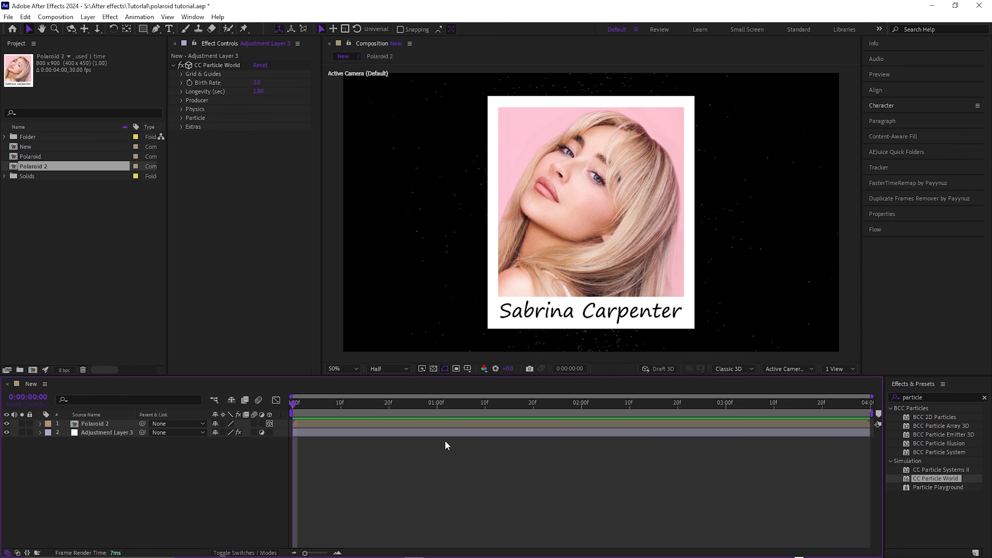
key("space")
Find the Optics Compensation effect and apply it to the adjustment layer
left_click(963, 397)
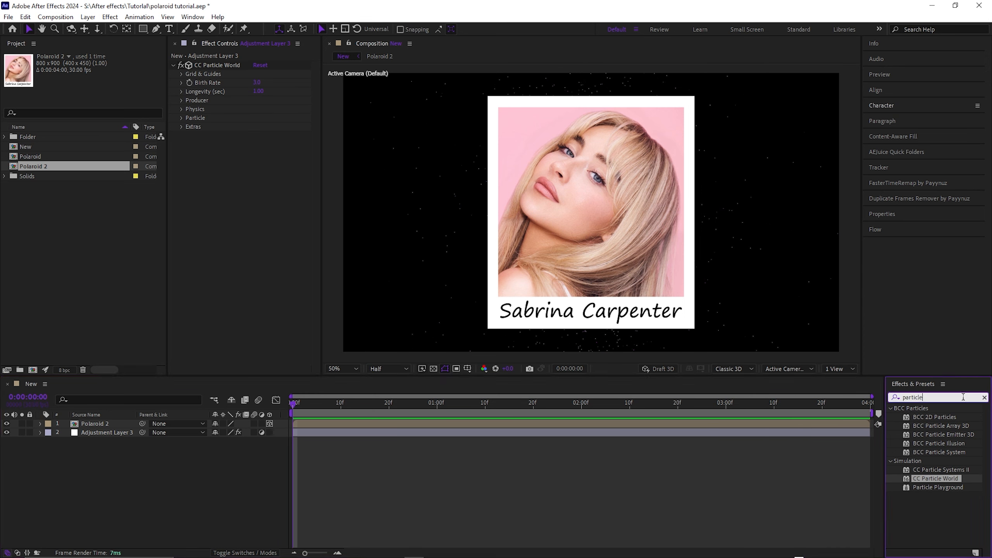
left_click(984, 398)
type("opti")
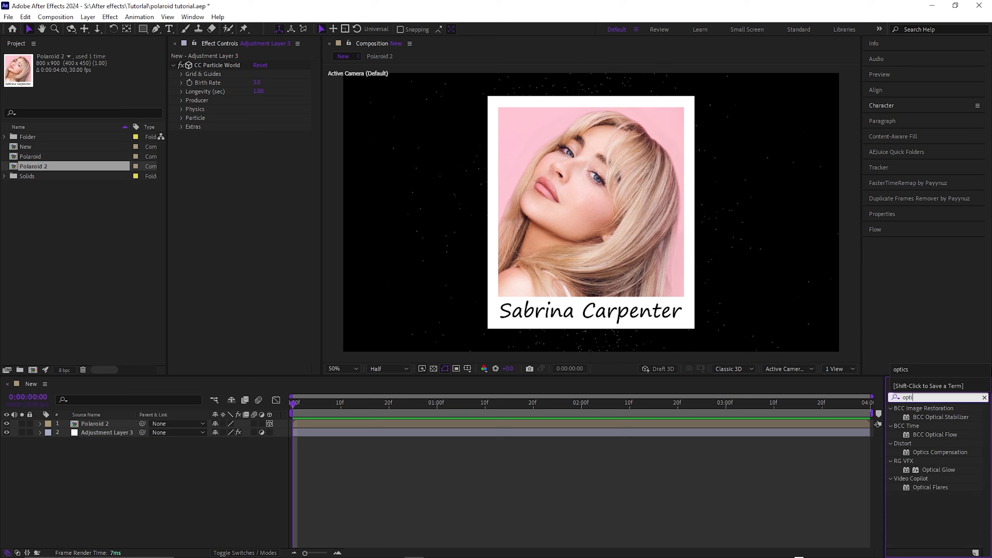
type("cs")
left_click_drag(940, 417, 262, 146)
Set the Optics Compensation field of view to 130 and enable Reverse Lens Distortion
left_click(257, 144)
type("1")
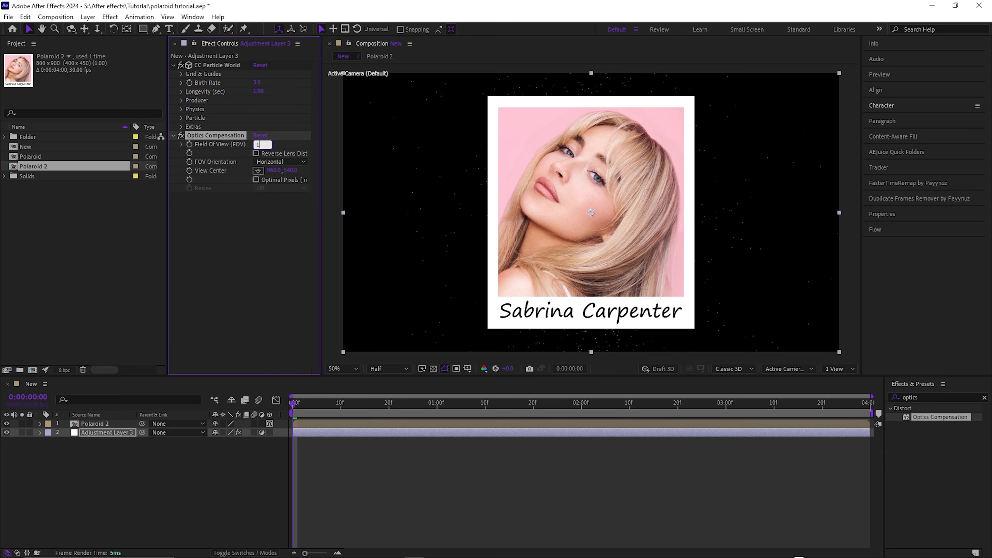
type("30")
key("Return")
left_click(256, 153)
Apply Deep Glow to the adjustment layer, setting its radius to about 122 and adjusting the exposure
key("ctrl+space")
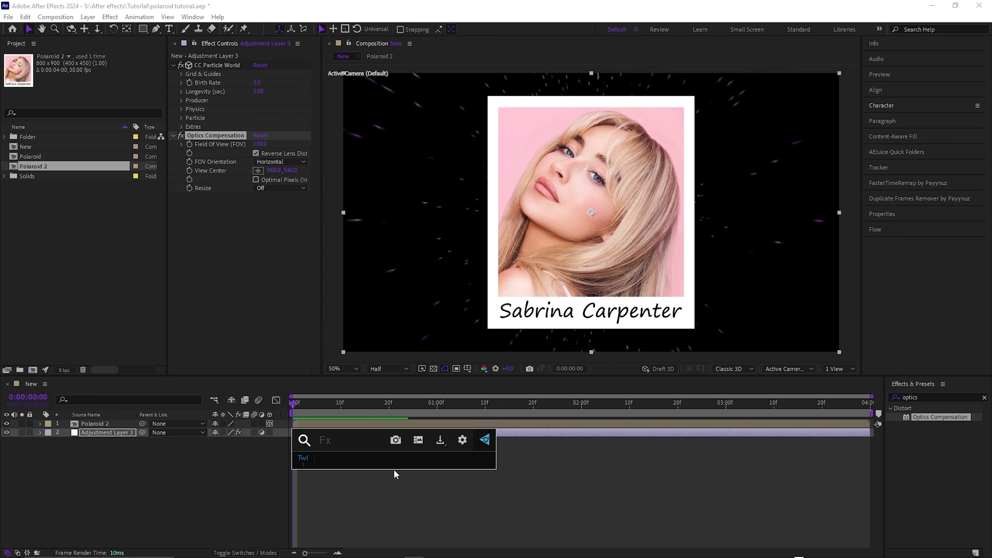
type("dee")
left_click(341, 457)
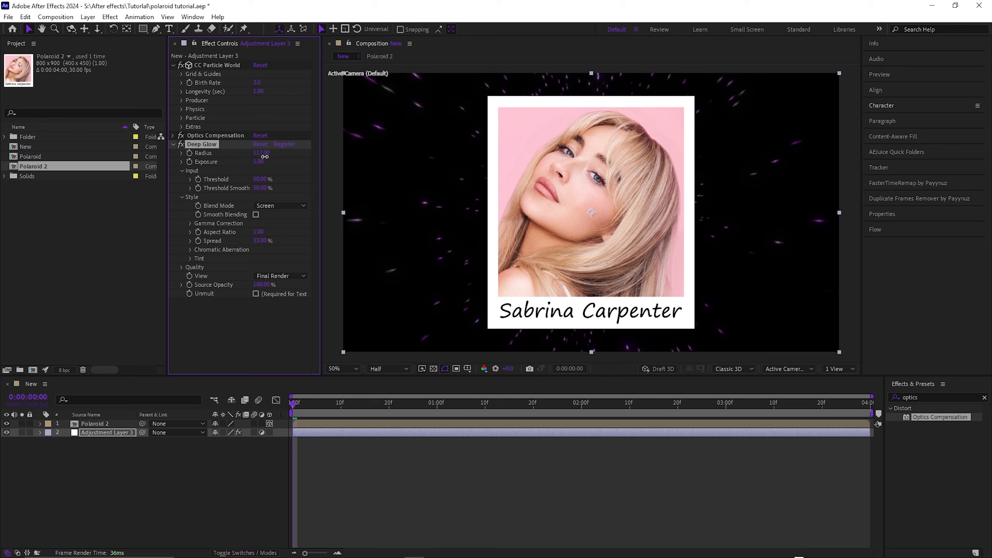
left_click_drag(262, 165, 318, 166)
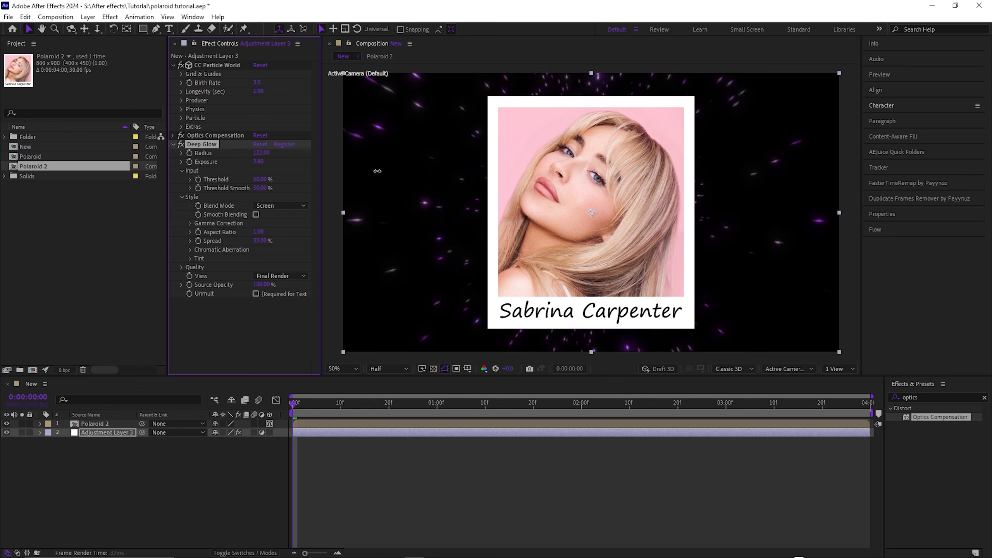
left_click_drag(378, 172, 379, 176)
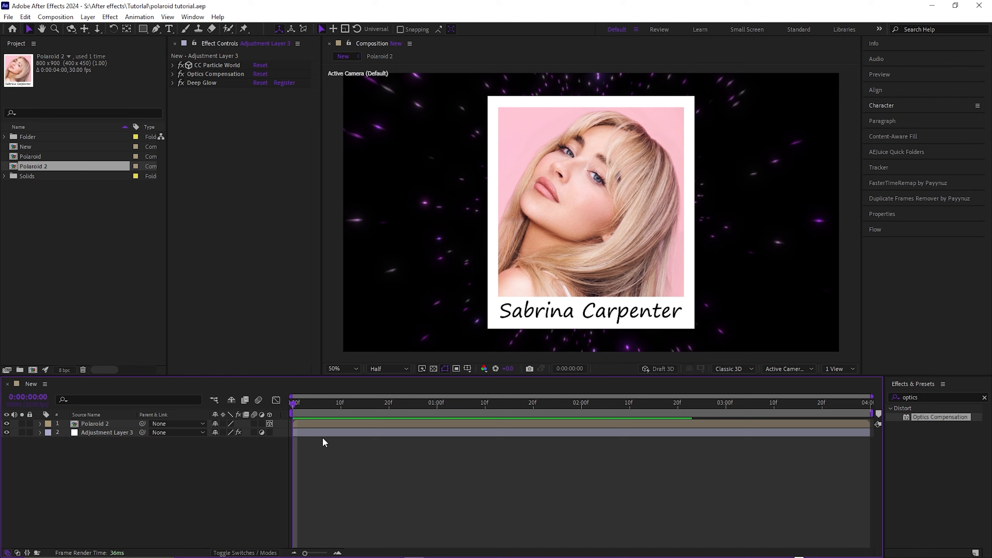
left_click(322, 434)
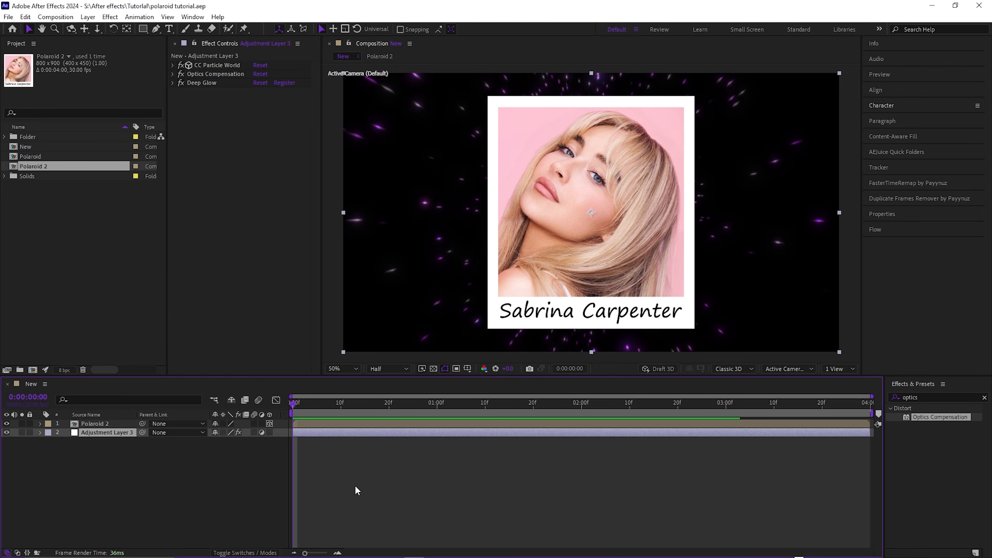
Add a one-node camera with the 28mm preset to the composition
right_click(344, 478)
mouse_move(444, 355)
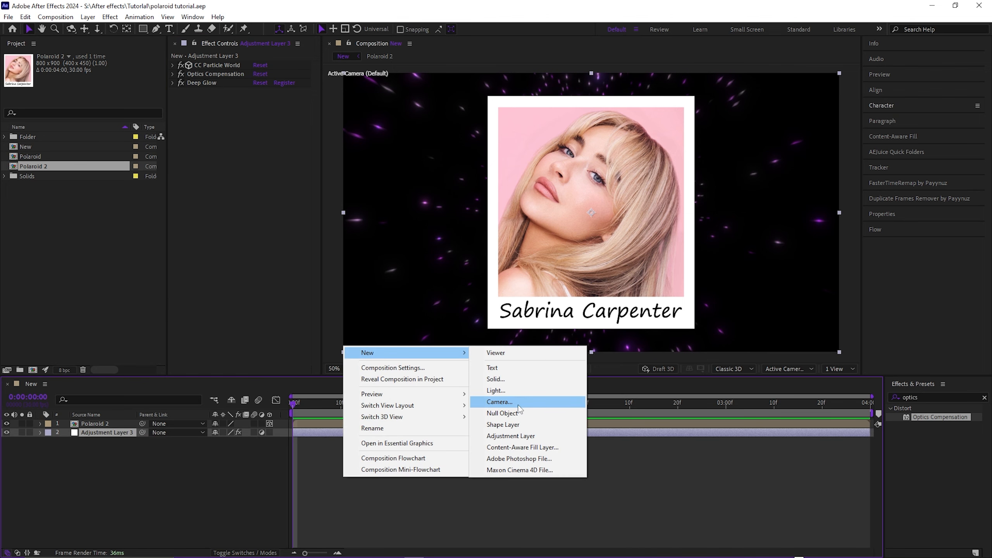
left_click(504, 404)
left_click(527, 176)
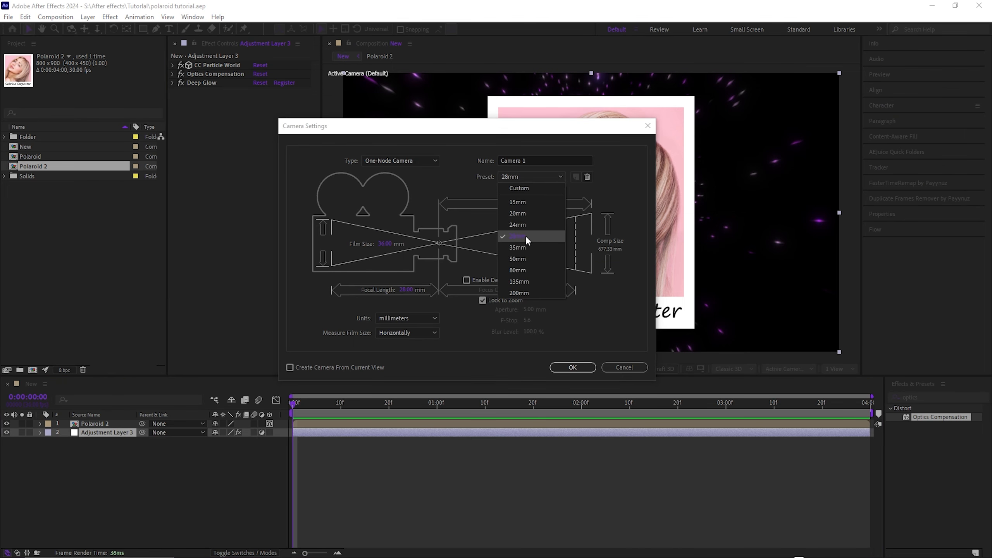
left_click(526, 236)
left_click(573, 367)
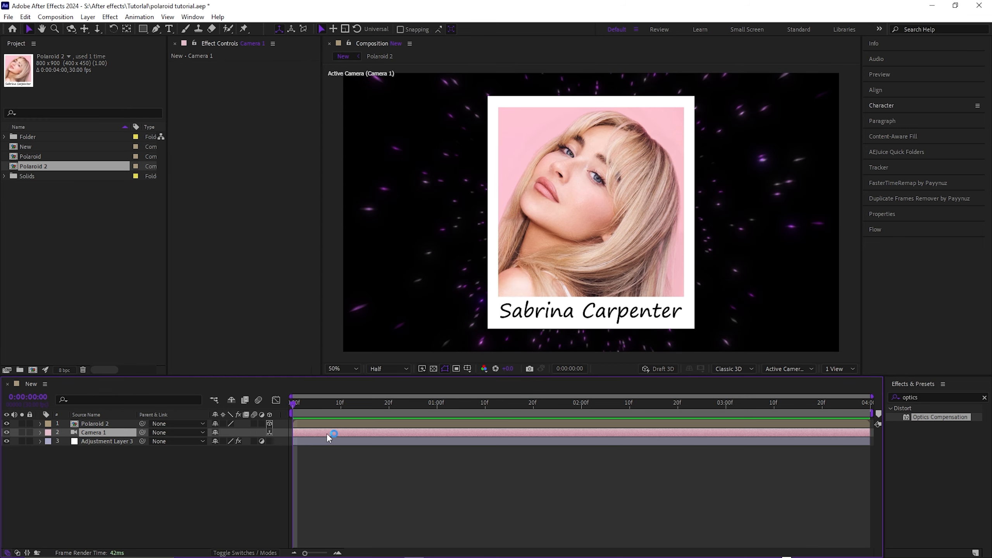
Create a null object, parent Camera 1 to it, and turn the null into a 3D layer
key("ctrl+alt+shift+y")
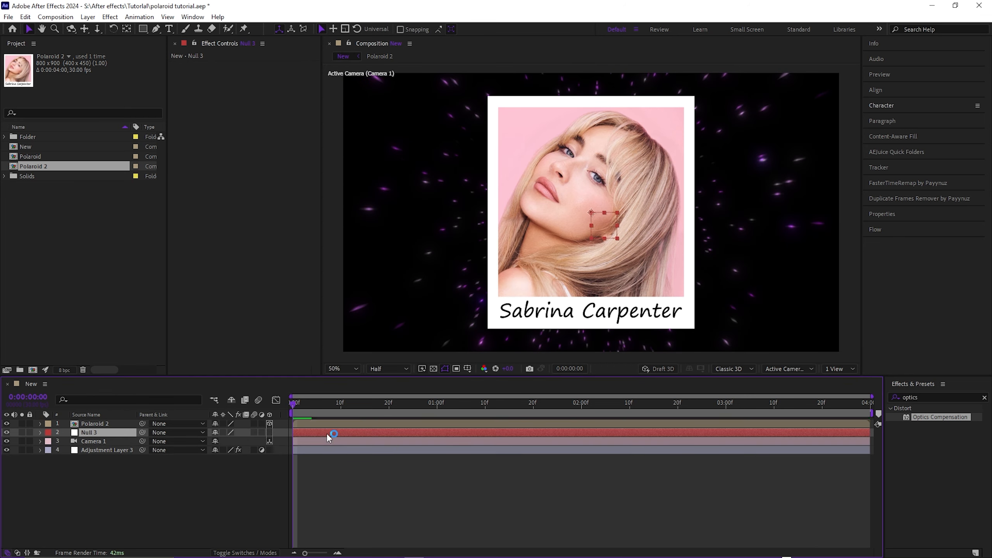
left_click(109, 440)
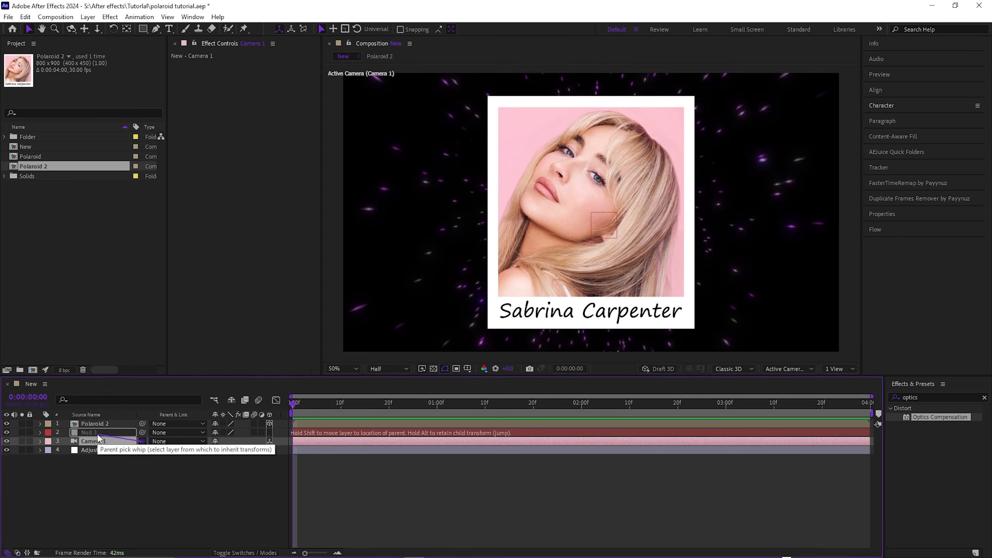
left_click_drag(136, 440, 107, 434)
left_click(324, 479)
left_click(269, 433)
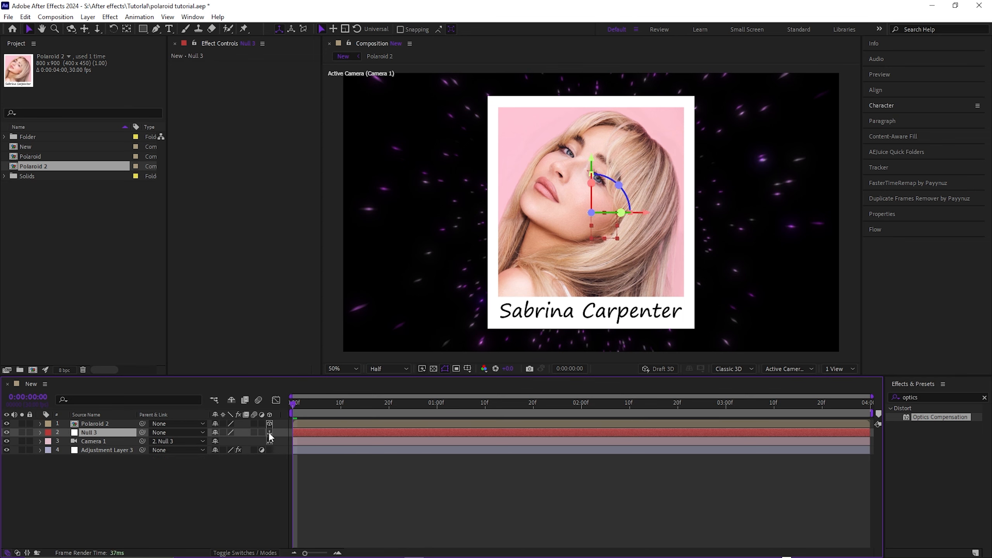
Reveal the null's Position property and separate its dimensions
key("p")
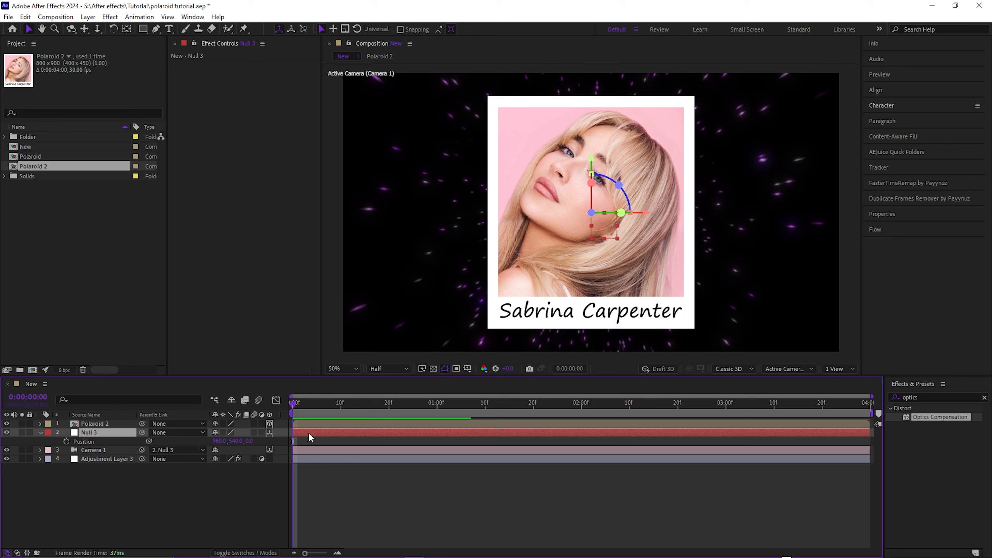
left_click(92, 441)
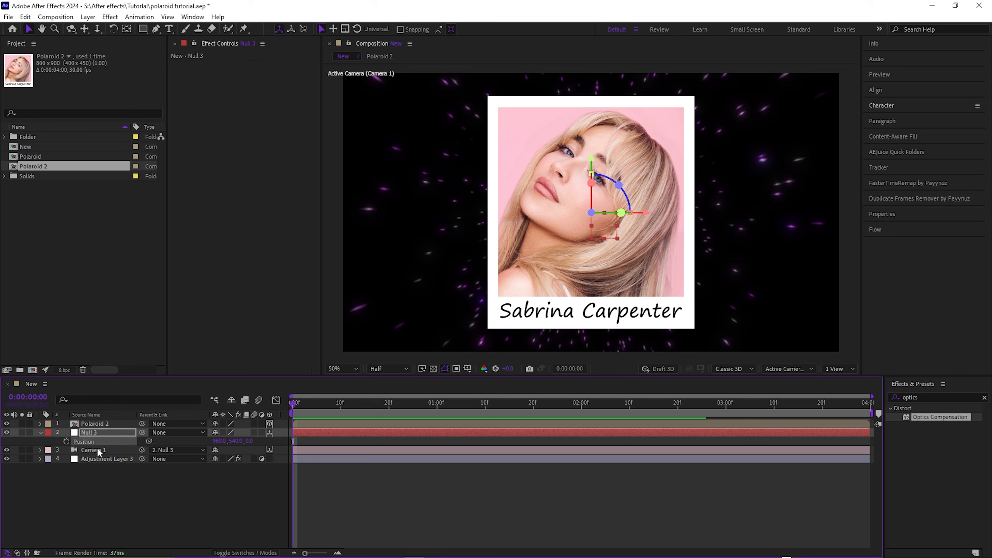
right_click(93, 442)
left_click(155, 318)
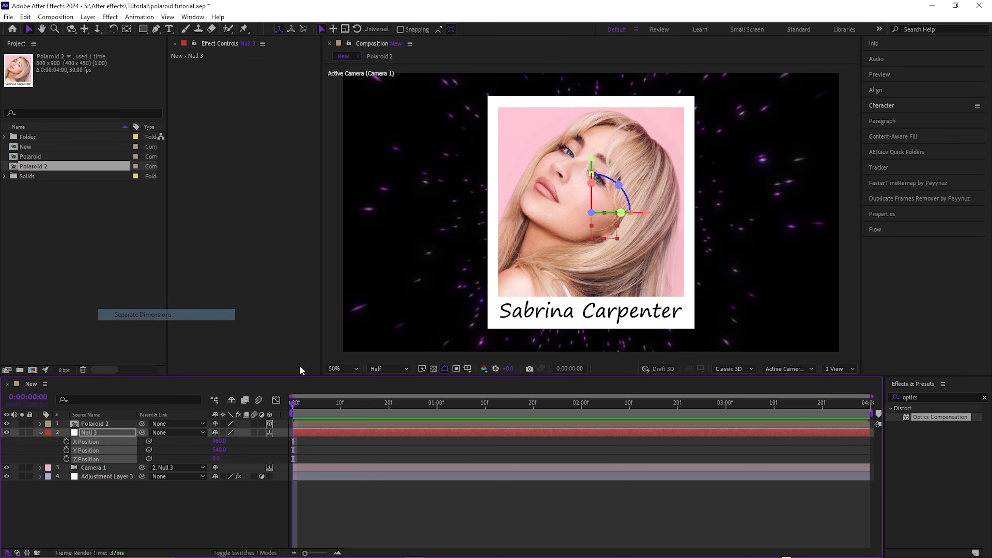
Set the null's Z Position to -3000 at the start of the composition, trying -2000 first
left_click(84, 457)
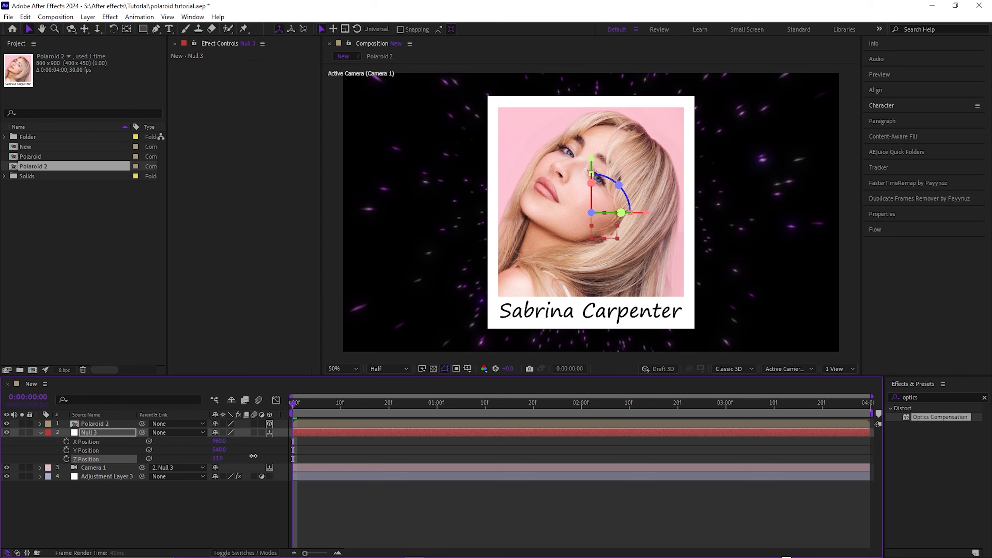
mouse_move(218, 458)
left_mouse_down()
mouse_move(168, 459)
mouse_move(234, 458)
left_mouse_up()
key("ctrl+z")
left_click(217, 459)
type("-2000")
key("Return")
left_click(218, 456)
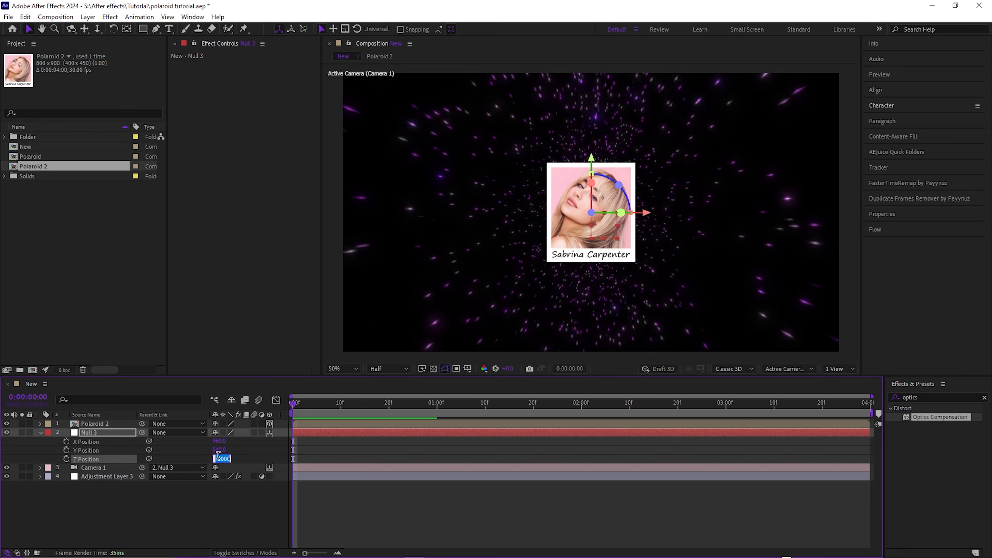
type("-500")
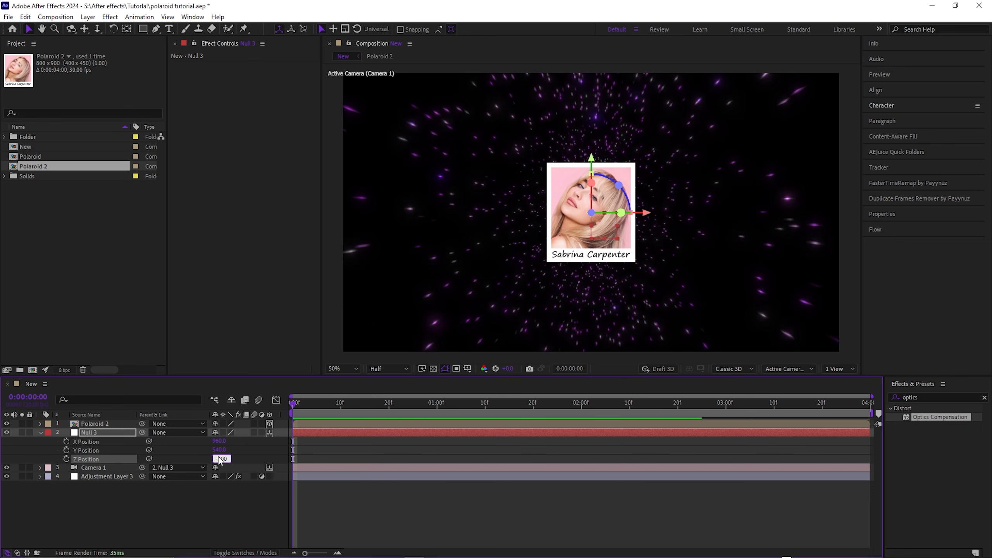
type("0")
key("Return")
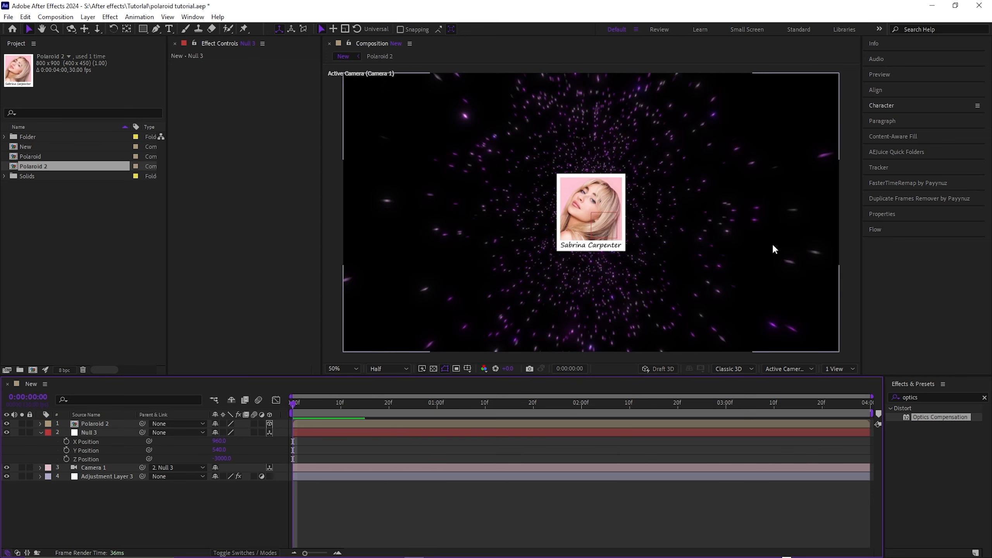
Keyframe the null's Z Position at the start, raise it to about -117 at 0:00:03:29, and preview the camera move
left_click(67, 460)
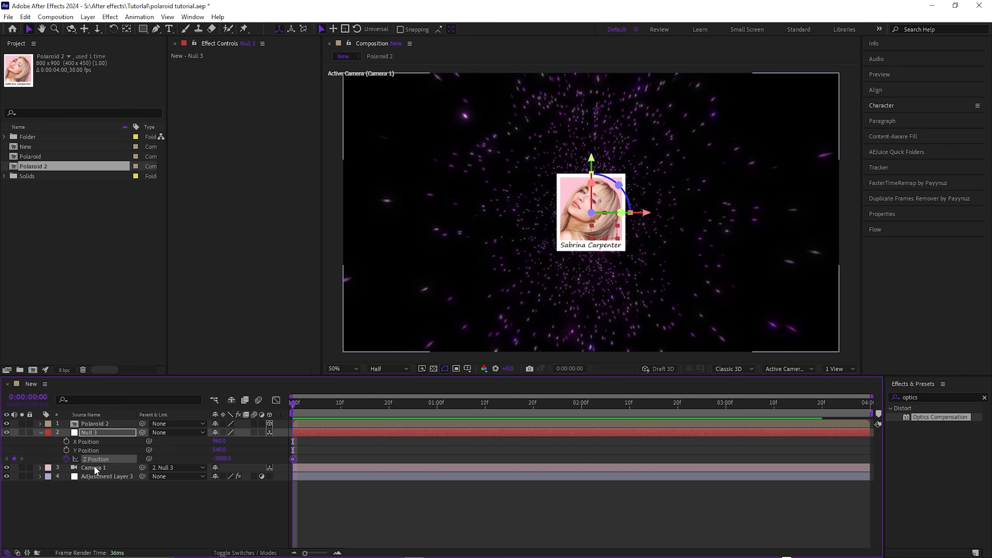
left_click_drag(310, 406, 955, 459)
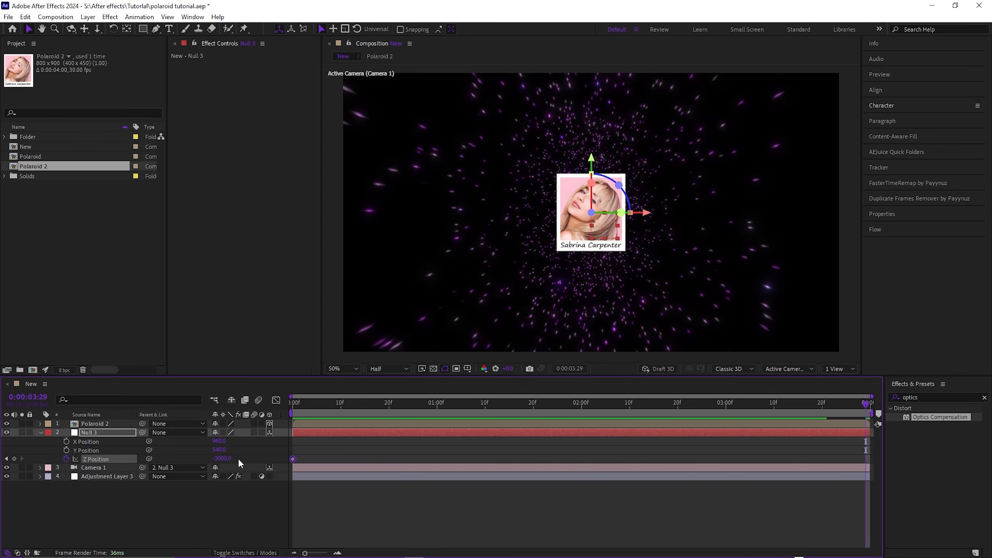
left_click_drag(220, 464, 984, 468)
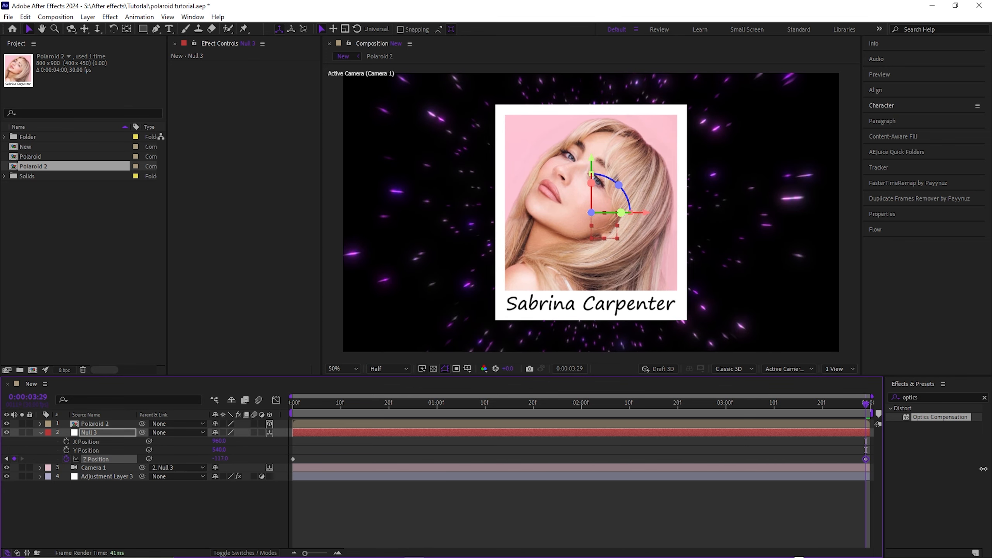
key("space")
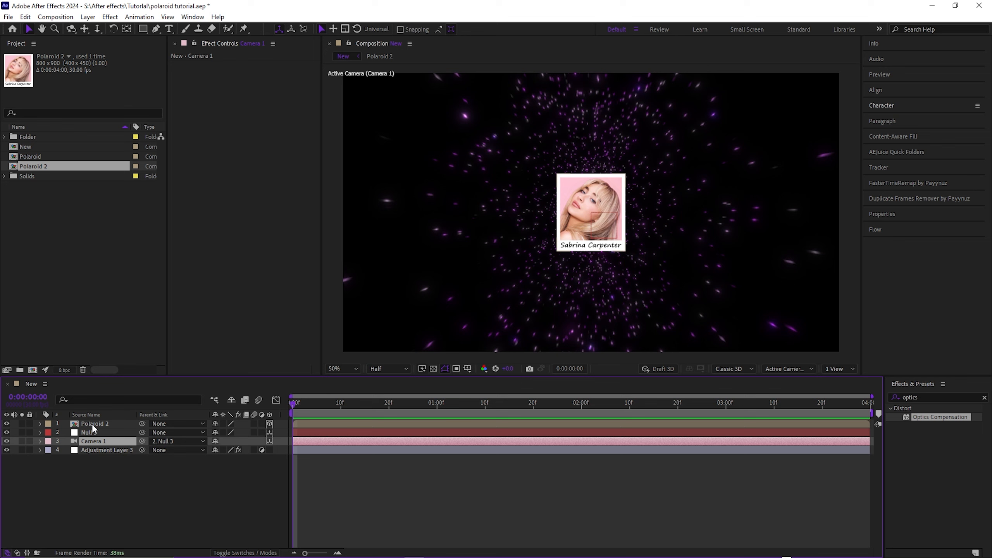
Rotate the Polaroid 2 layer to about 36° on X, 40° on Y and 31° on Z, and keyframe all three rotations at the start
left_click(93, 424)
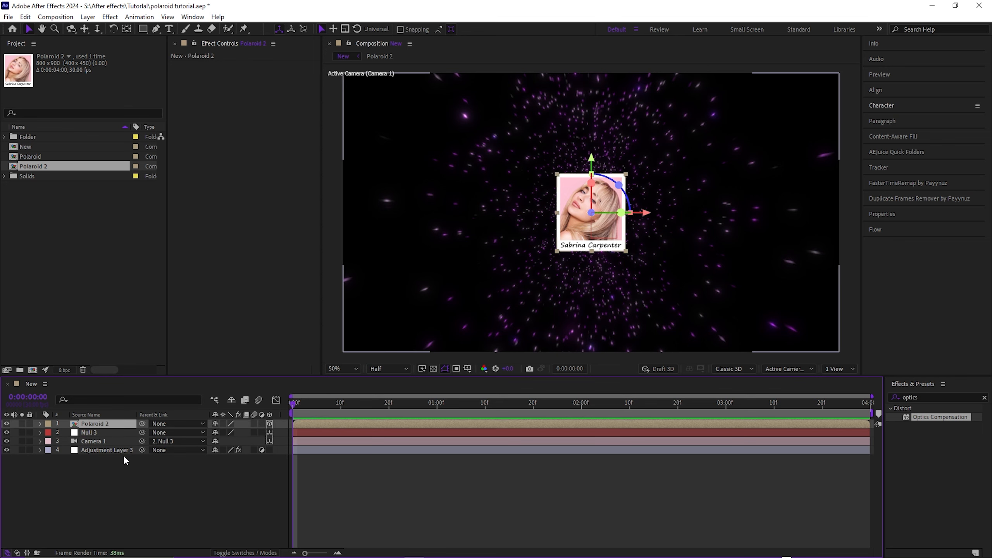
key("r")
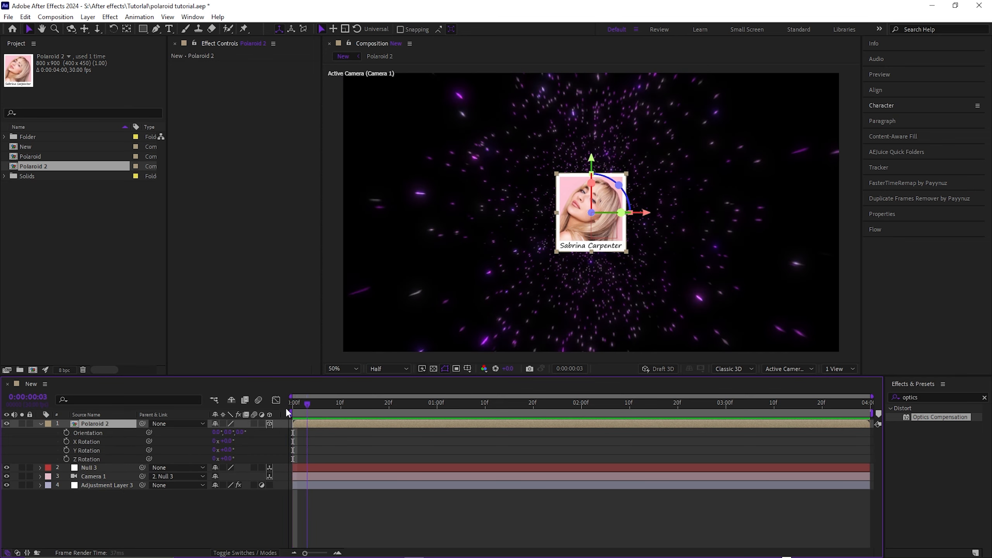
left_click_drag(229, 458, 246, 442)
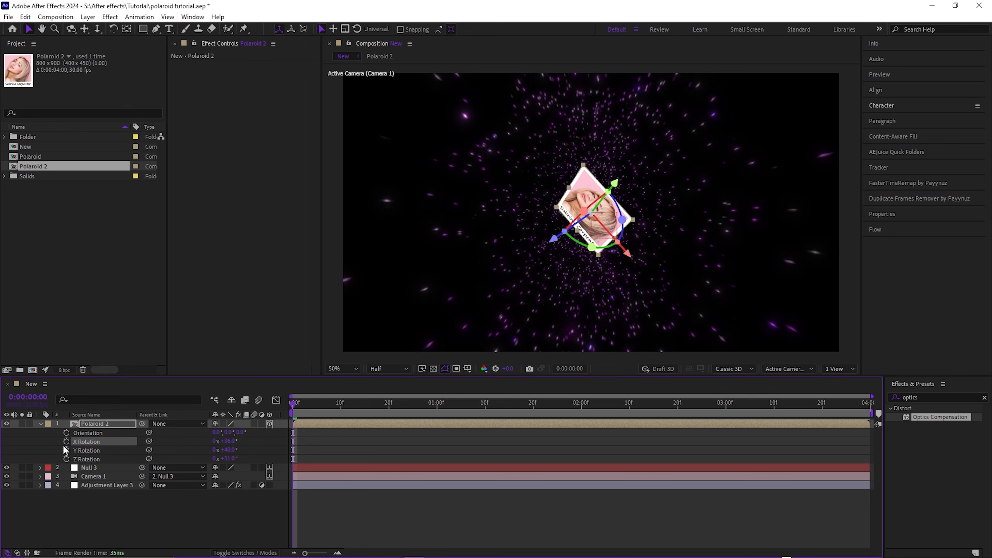
left_click(66, 441)
left_click(67, 451)
left_click(67, 459)
Keyframe new polaroid rotations at the composition's end, about 1° on X and -10° on Y plus a changed Z, and ease all rotation keyframes
left_click_drag(293, 405, 876, 437)
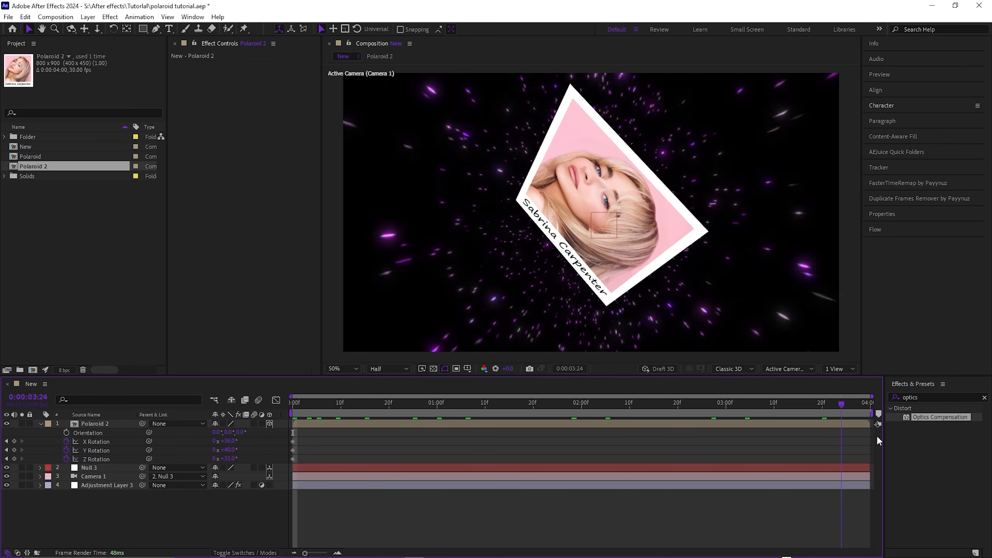
mouse_move(227, 460)
left_mouse_down()
mouse_move(207, 462)
mouse_move(226, 442)
left_mouse_up()
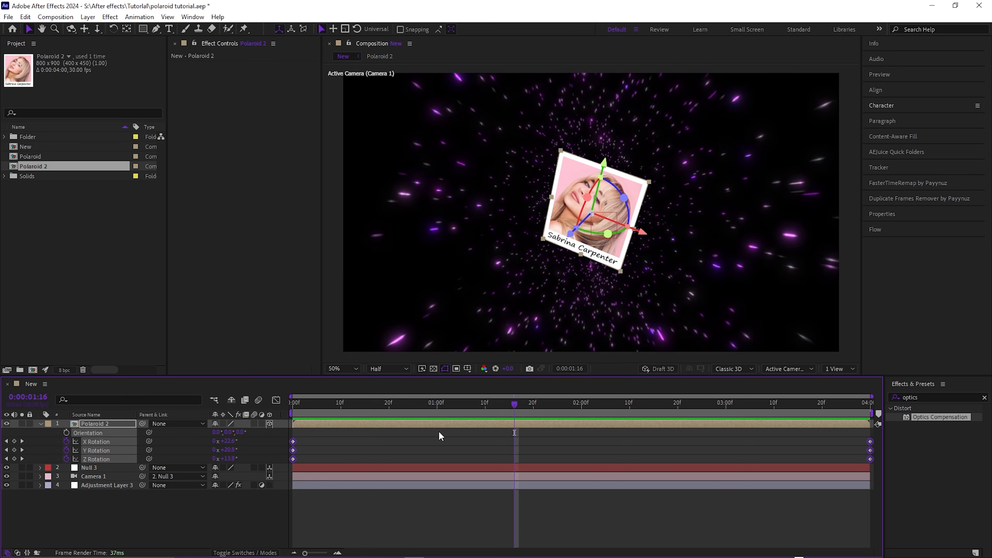
key("F2")
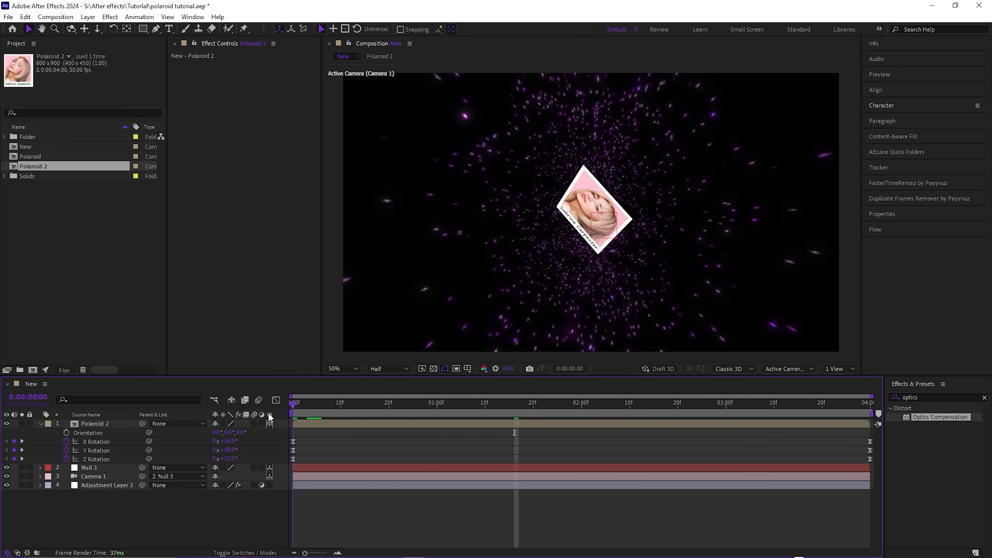
Reshape the X Rotation value curve to drop steeply at the start and level off gradually toward the end, and preview the motion
left_click(276, 400)
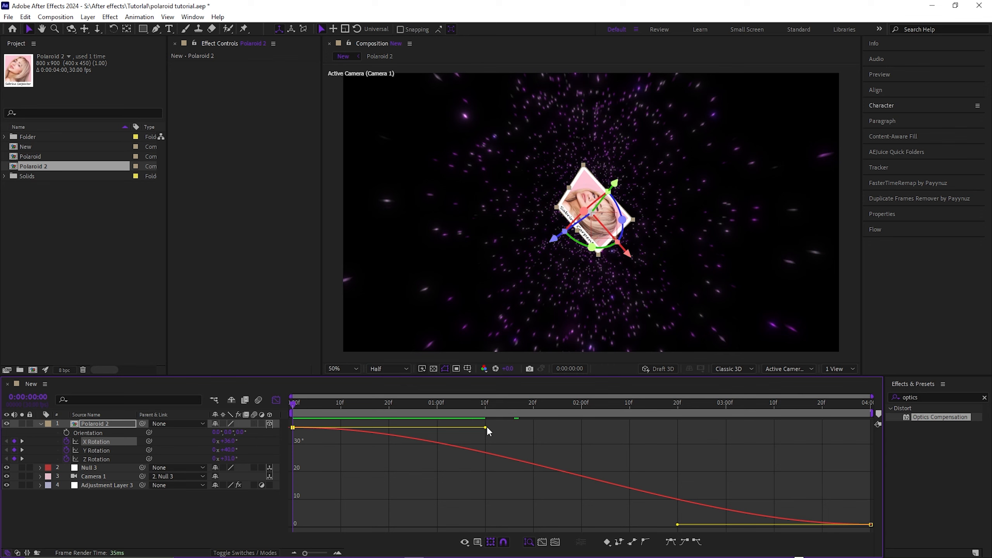
left_click_drag(487, 427, 286, 474)
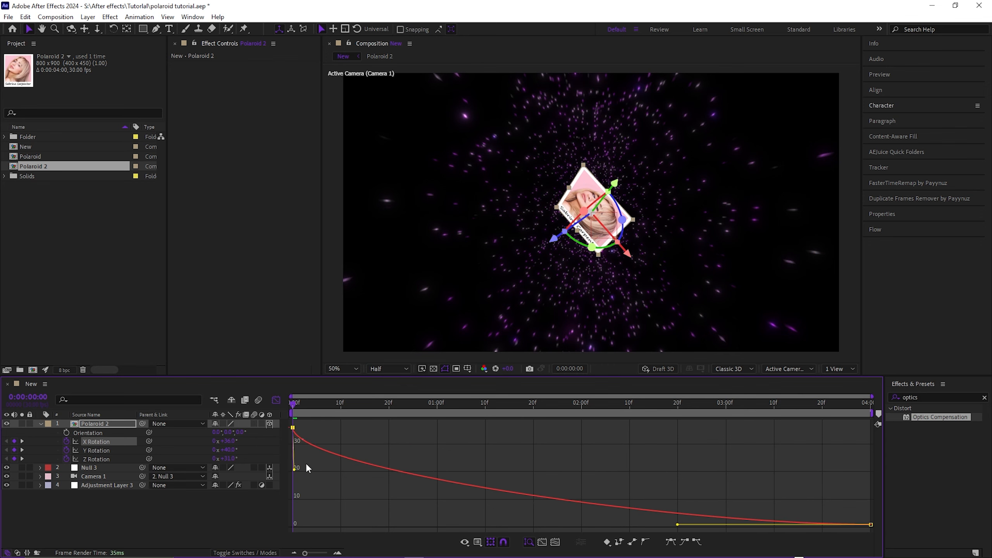
left_click_drag(678, 525, 833, 526)
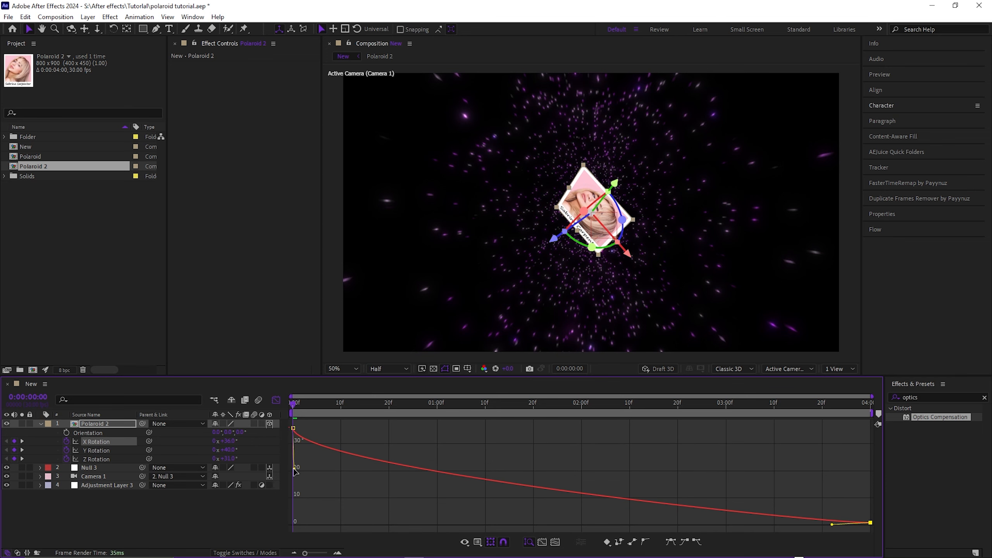
left_click_drag(294, 469, 296, 490)
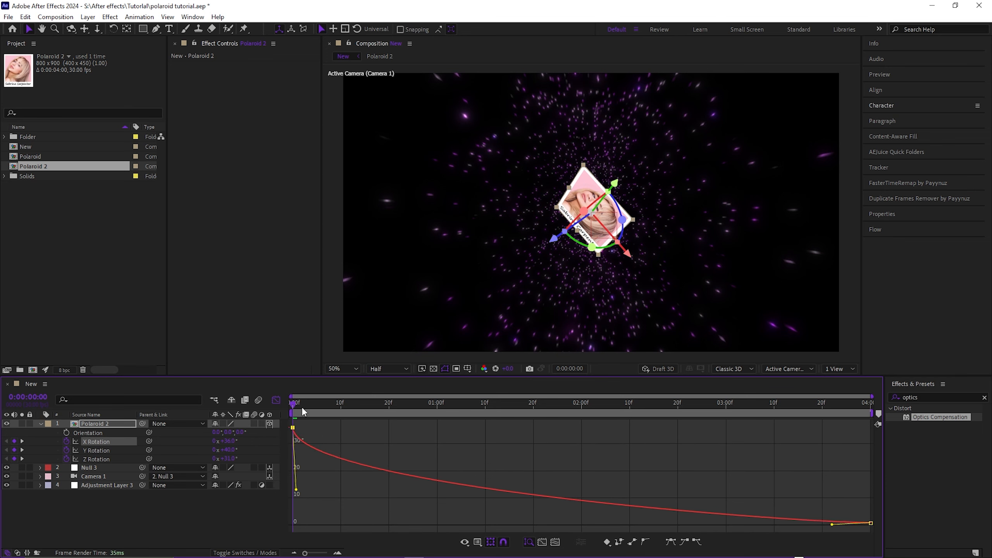
left_click_drag(301, 407, 245, 439)
left_click(392, 448)
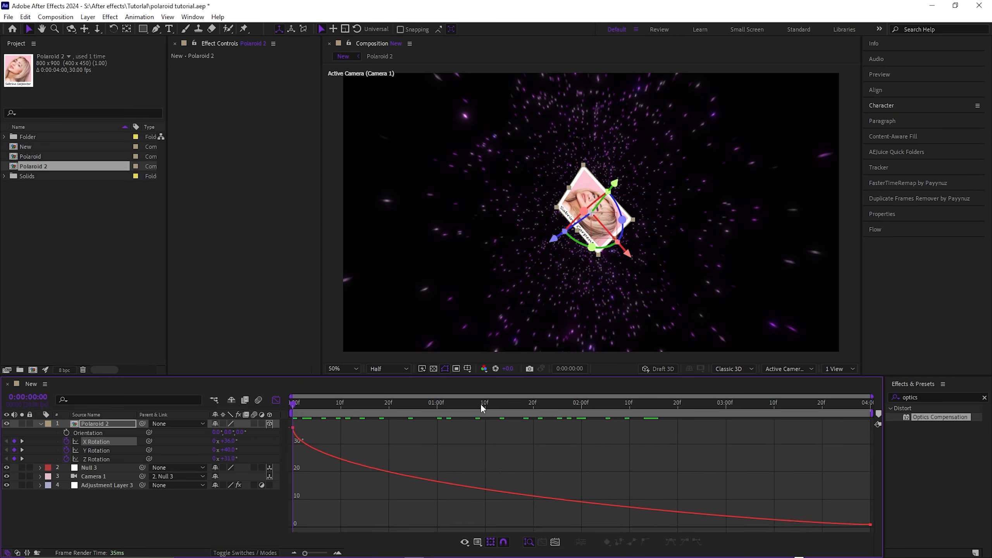
key("space")
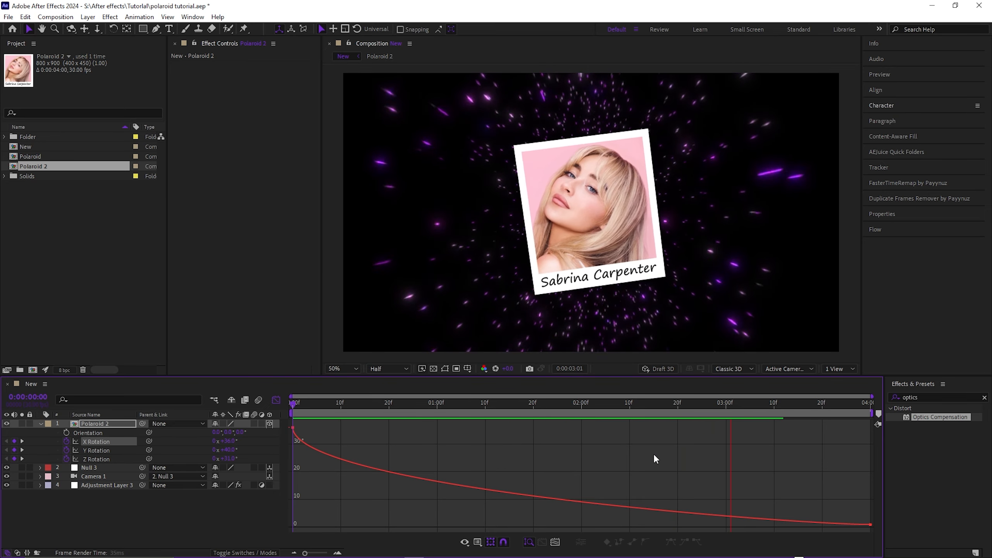
key("space")
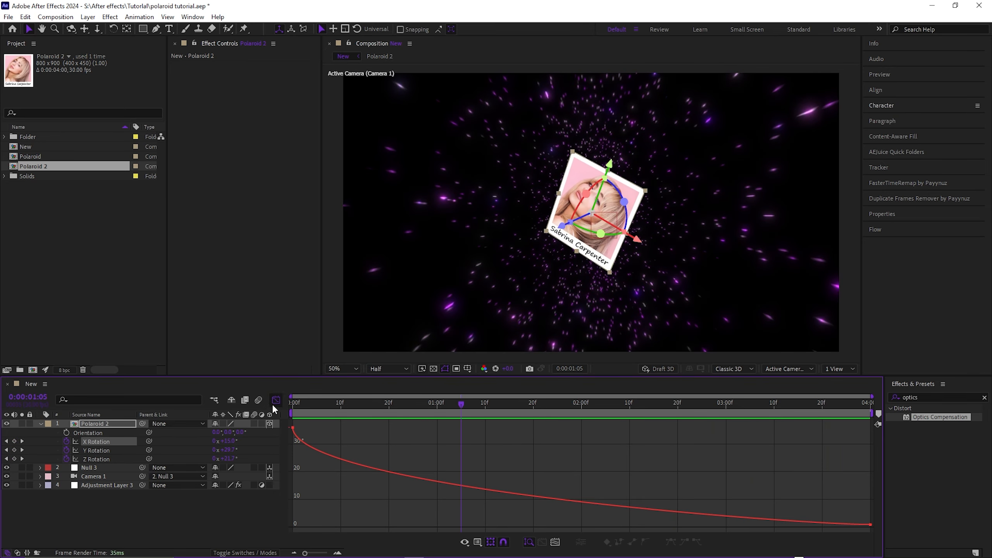
Open the value curve of the polaroid's Y Rotation keyframes in the Graph Editor
left_click(275, 401)
left_click(292, 450)
left_click(277, 401)
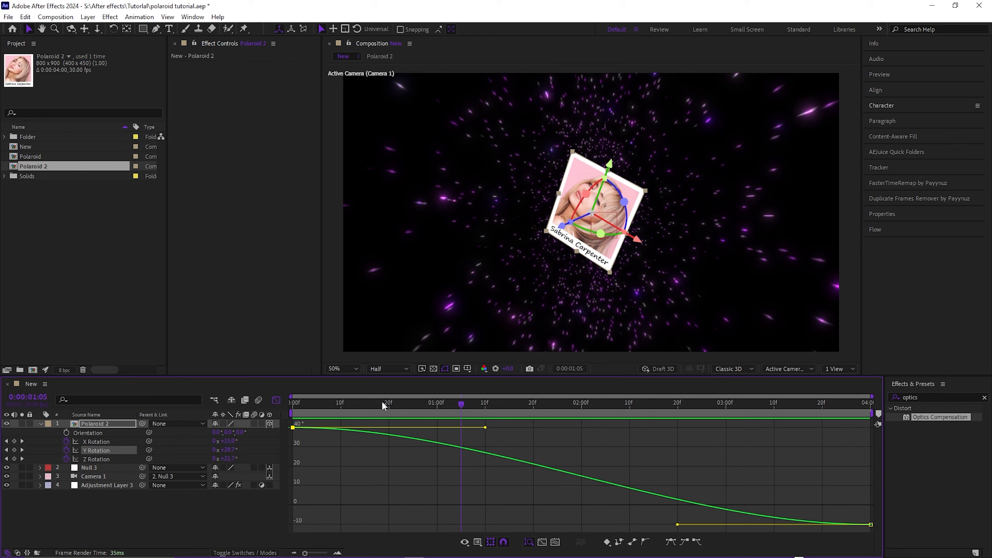
left_click_drag(381, 401, 242, 407)
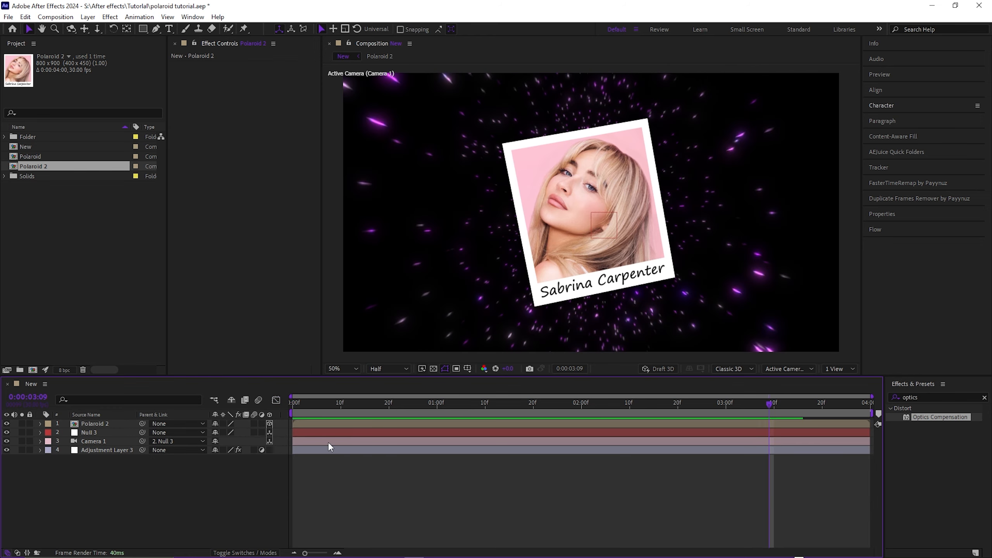
Preview the combined camera and polaroid rotation animation from the start of the composition
left_click_drag(417, 410, 249, 410)
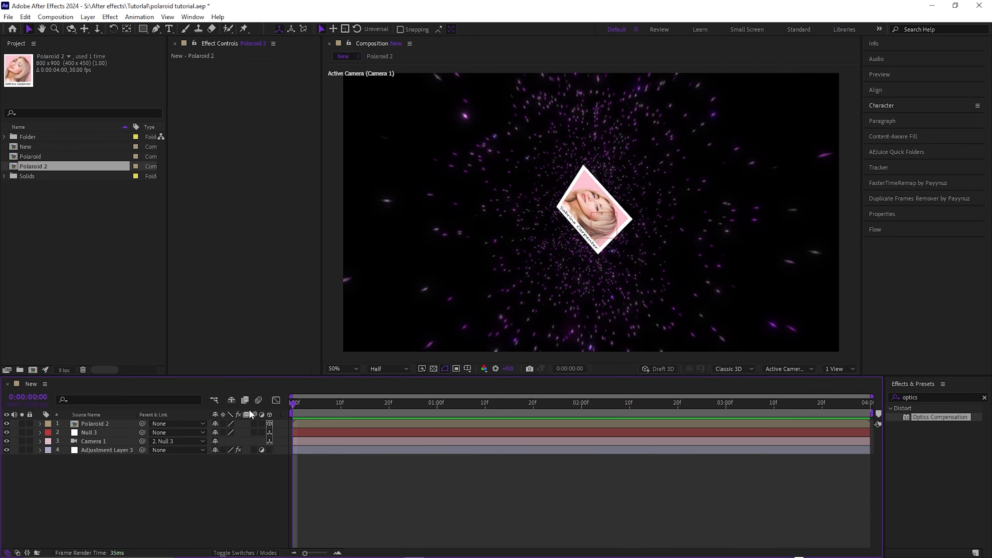
key("space")
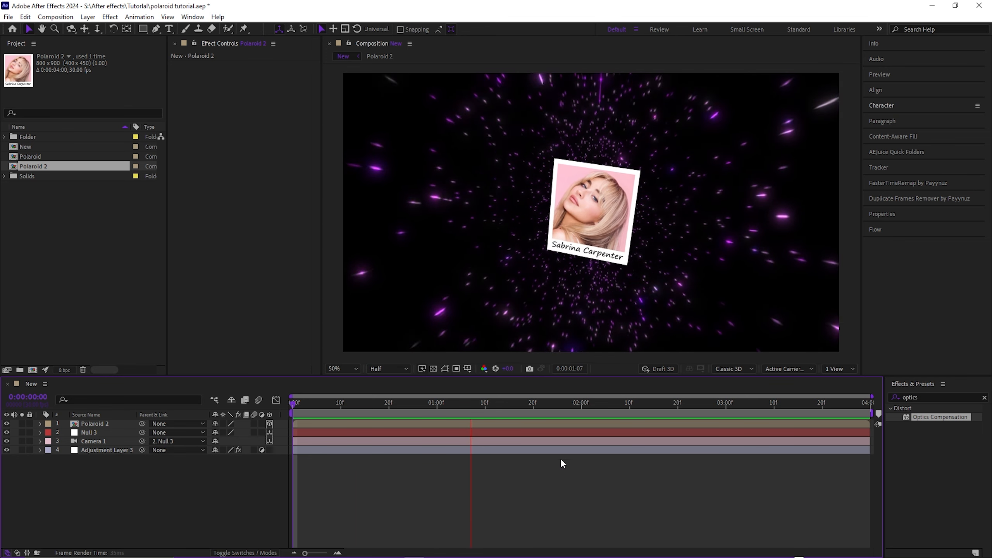
key("space")
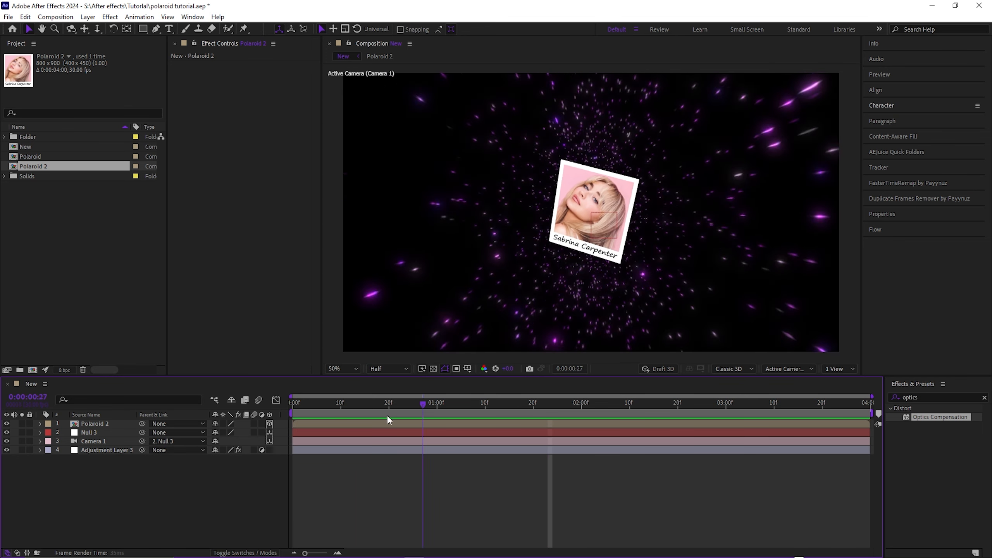
Show the rotation properties of Camera 1
left_click(327, 441)
key("r")
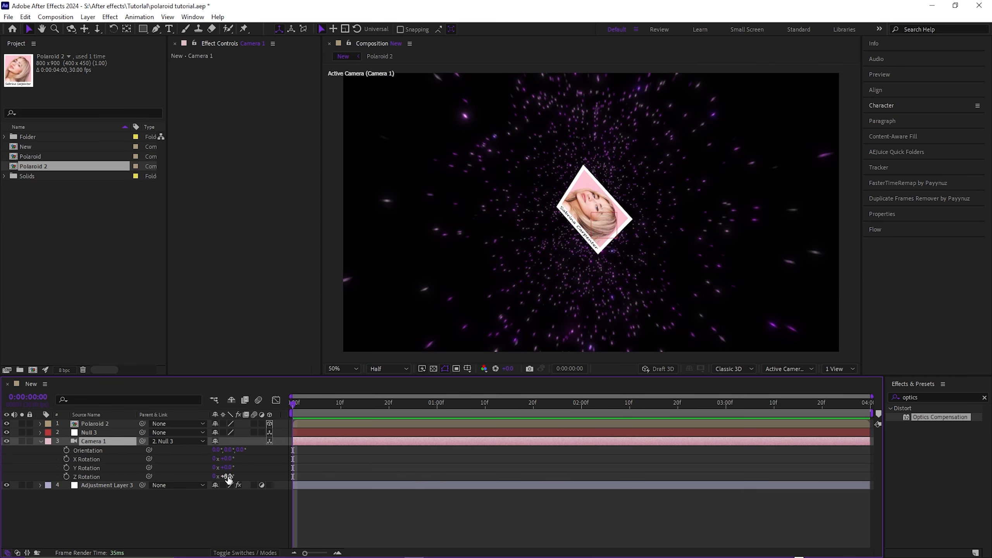
Try different Z and Y Rotation values on Camera 1 and undo them
left_click_drag(229, 478, 313, 457)
key("ctrl+z")
mouse_move(229, 470)
left_mouse_down()
mouse_move(246, 469)
mouse_move(224, 470)
mouse_move(234, 475)
left_mouse_up()
key("ctrl+z")
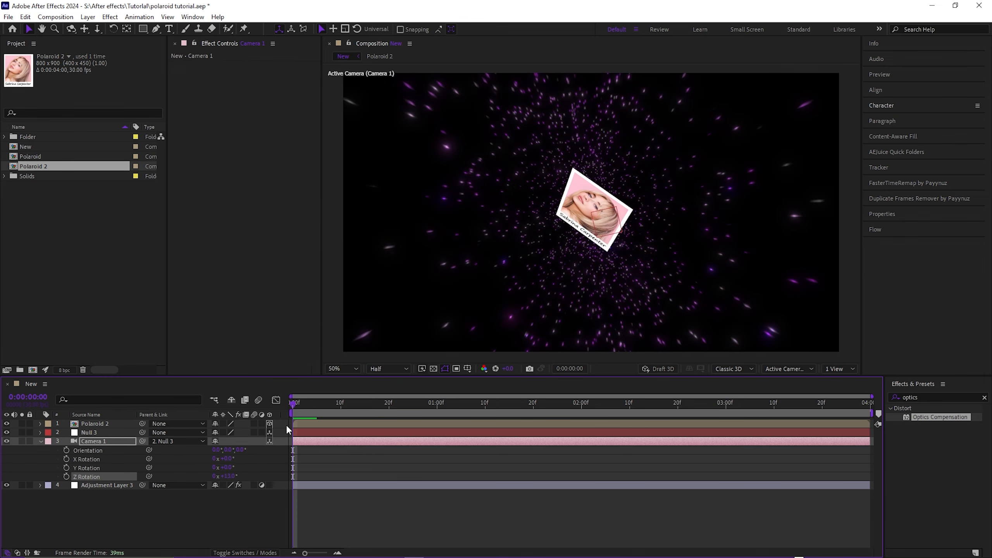
key("ctrl+z")
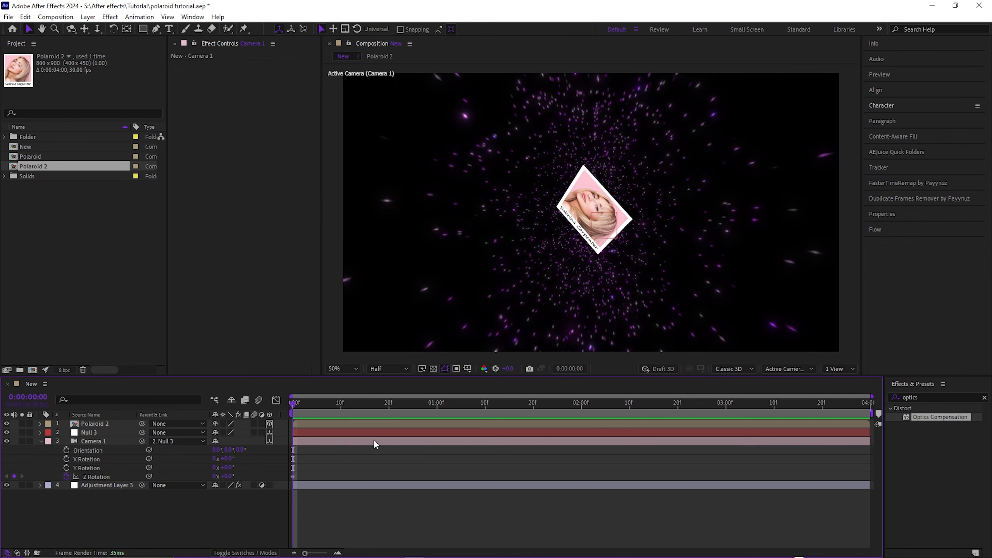
Keyframe Camera 1's Z Rotation at 0° initially, about 77° at frame 20, about -50° at 1:10, and alternating positive and negative at 1:28 and 2:16
left_click_drag(300, 413, 384, 424)
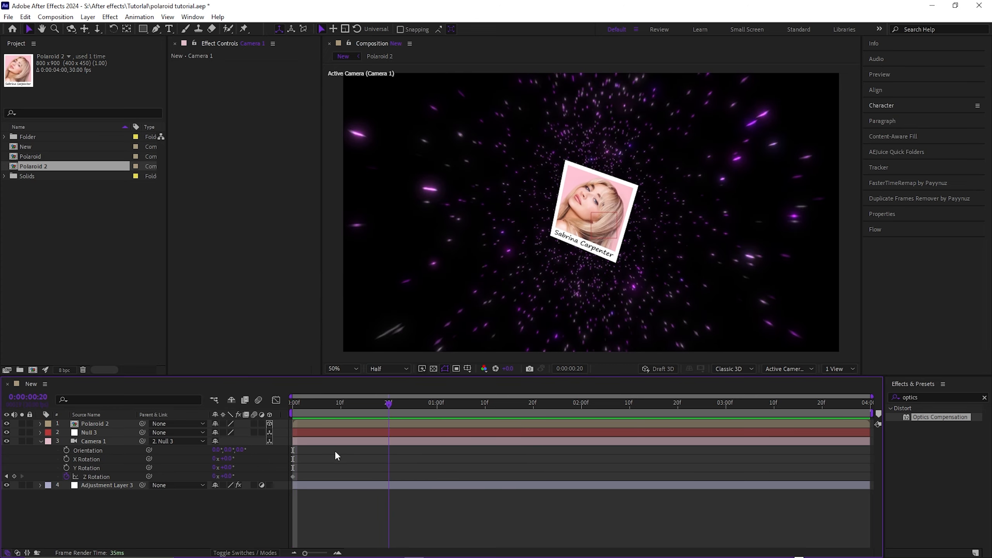
left_click_drag(230, 476, 260, 476)
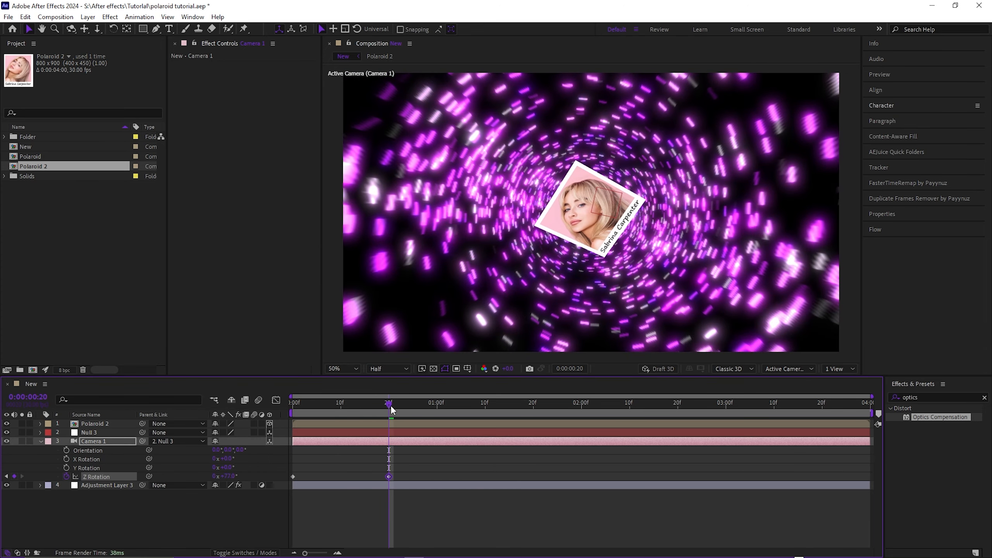
left_click_drag(393, 410, 487, 414)
left_click_drag(225, 476, 176, 477)
left_click_drag(486, 411, 572, 411)
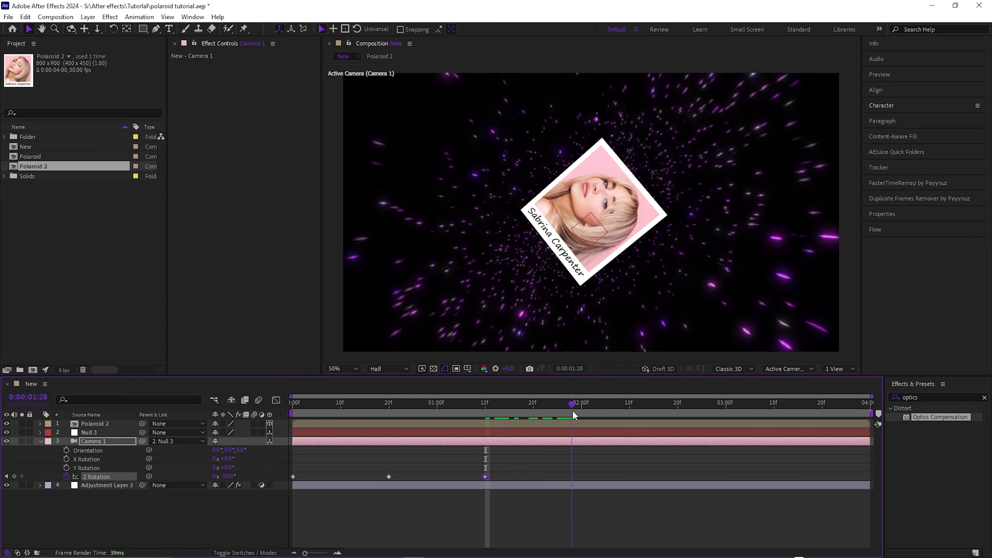
left_click_drag(223, 476, 238, 476)
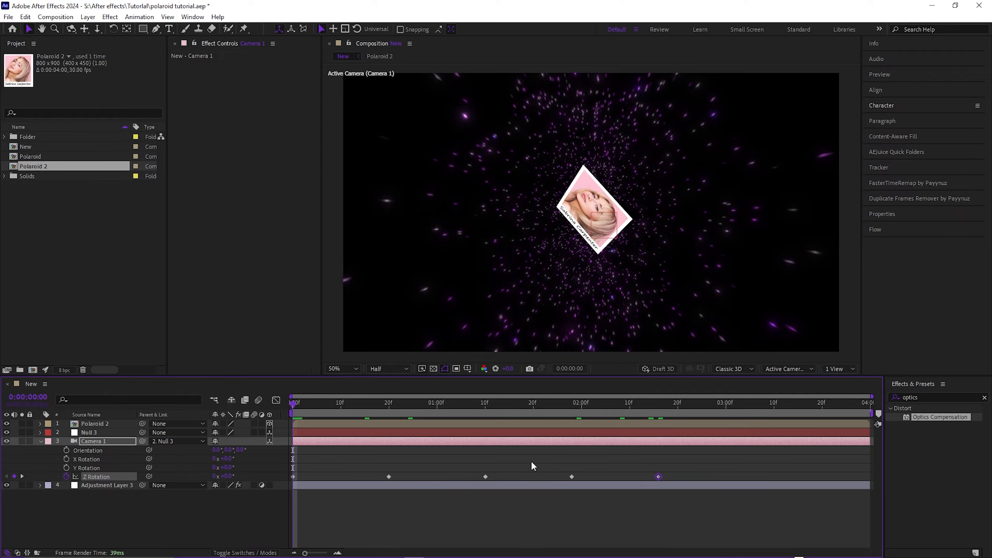
Preview the camera's back-and-forth Z rotation from the start of the composition
key("space")
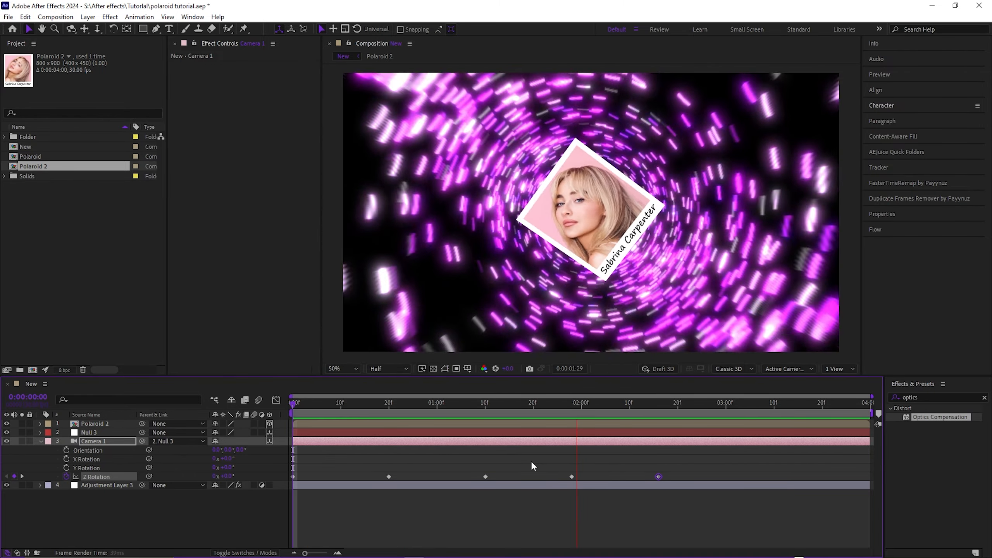
left_click(632, 466)
left_click_drag(660, 414, 459, 411)
Apply Easy Ease to all of Camera 1's Z Rotation keyframes and display their value curve in the Graph Editor
left_click_drag(698, 462, 374, 496)
key("F9")
left_click(276, 400)
left_click(98, 477)
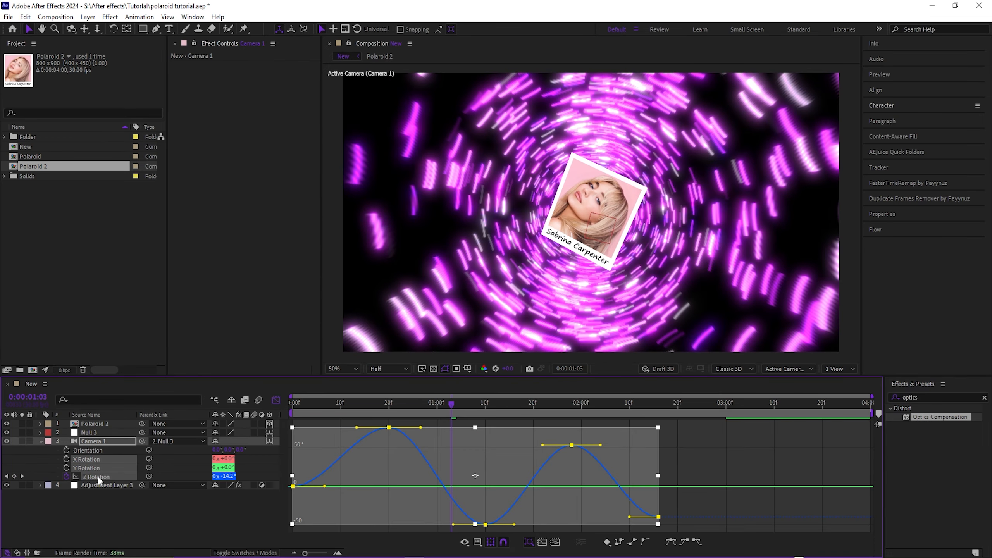
left_click(118, 507)
left_click(94, 478)
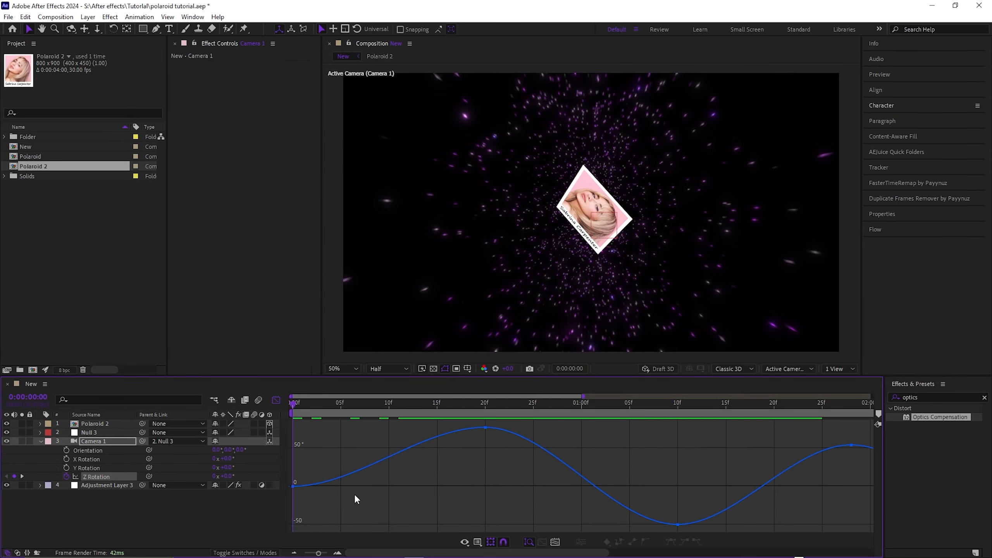
Reshape the camera's Z Rotation curve so every segment changes steeply after its keyframe and levels off toward the following one, and close the Graph Editor
left_click_drag(312, 553, 310, 552)
left_click_drag(288, 492, 294, 445)
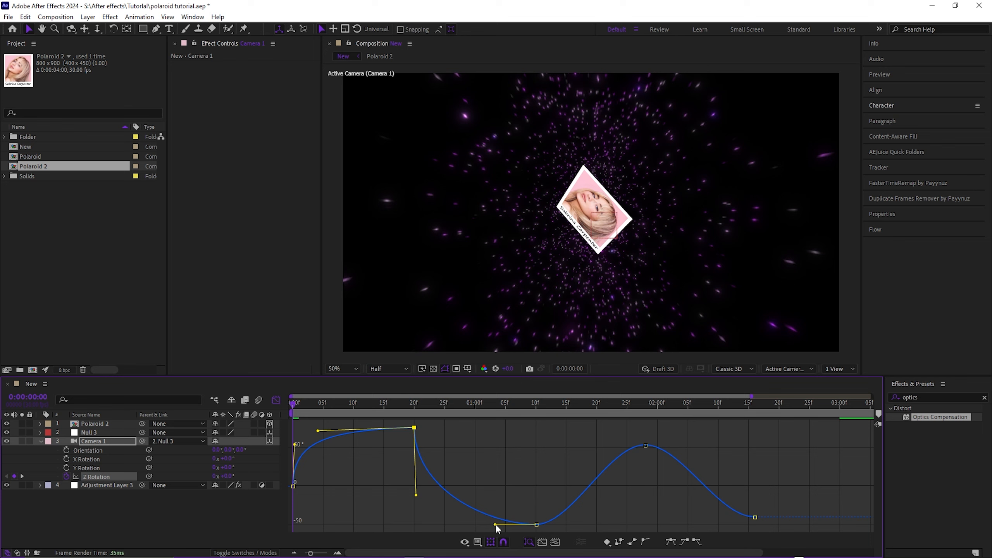
left_click_drag(496, 524, 434, 524)
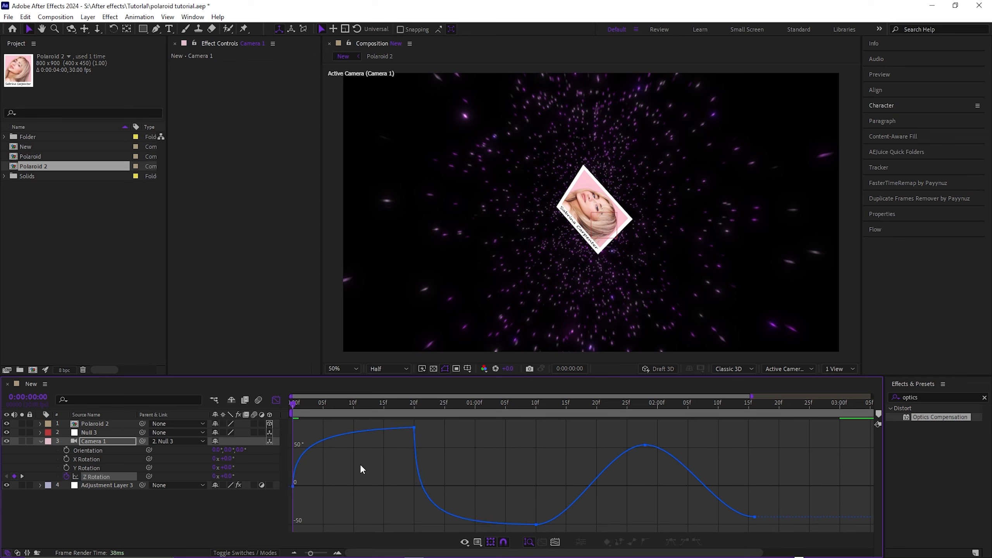
left_click_drag(523, 506, 541, 529)
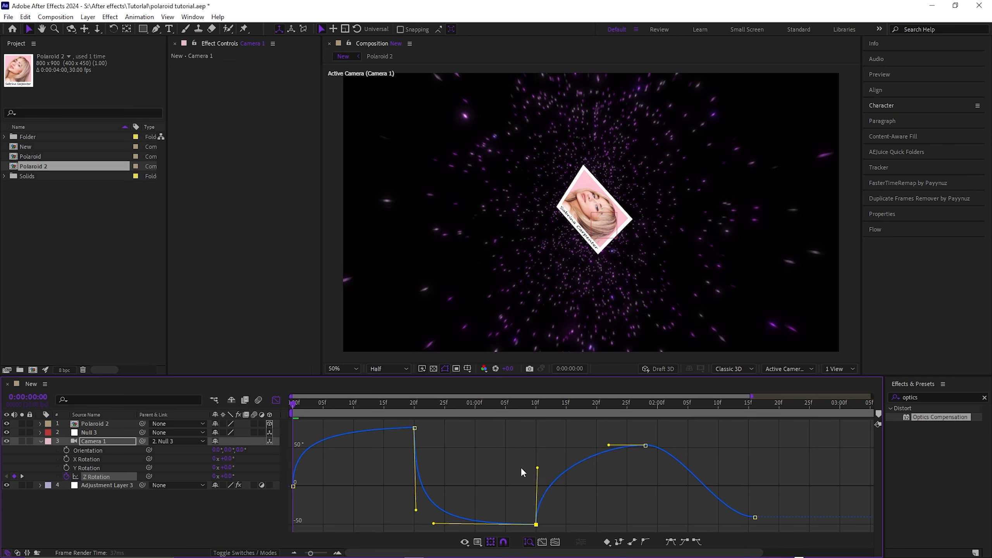
left_click_drag(609, 445, 565, 446)
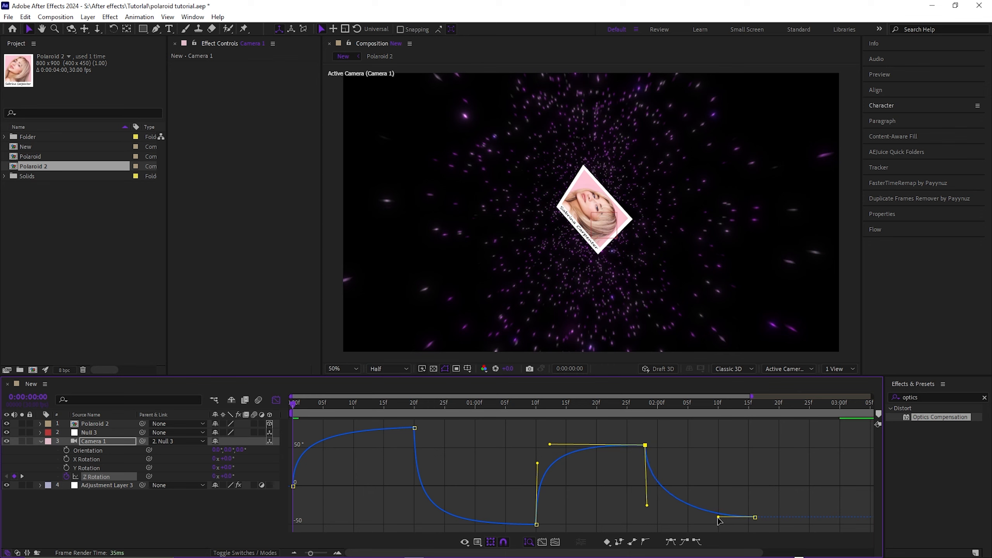
left_click(601, 496)
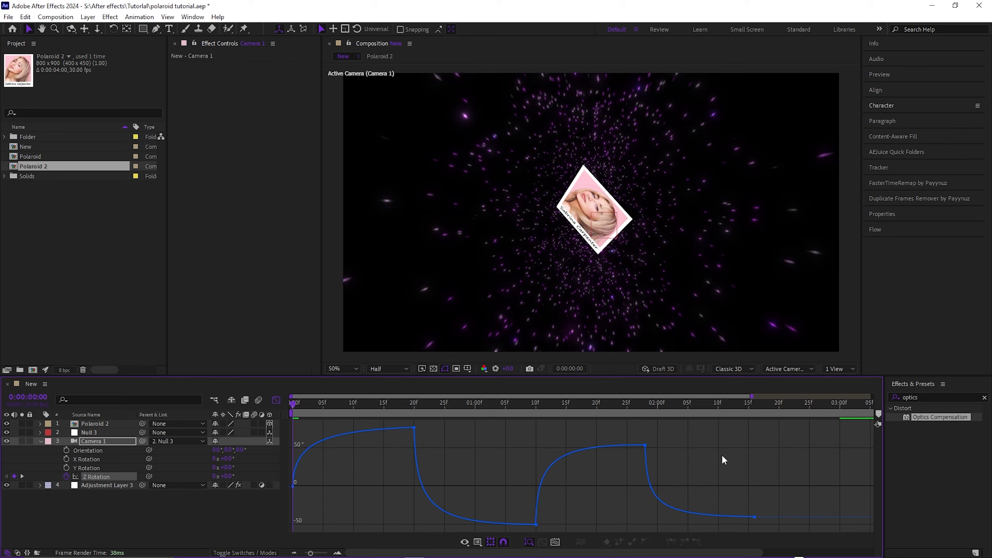
key("shift+F3")
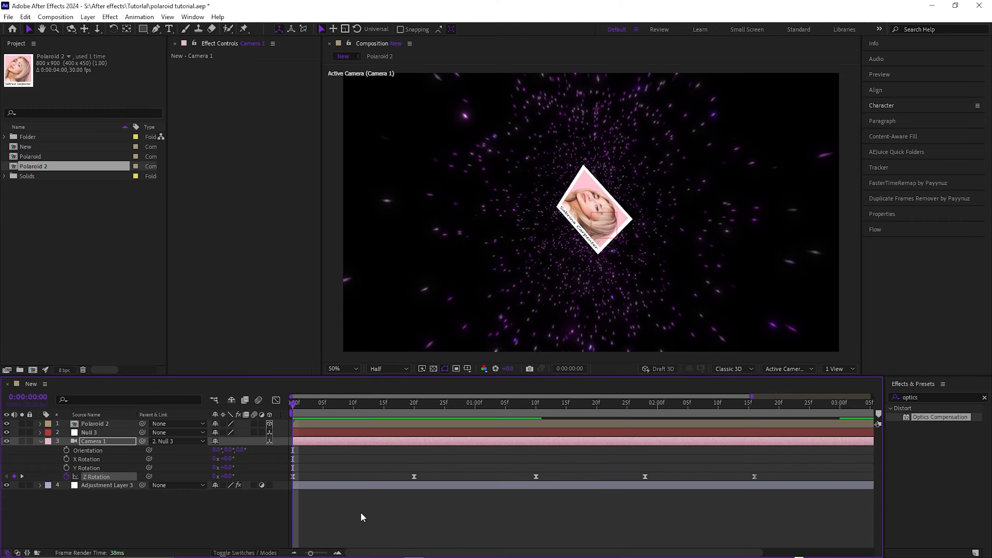
Preview the full four-second animation from the start and collapse the properties of Camera 1
left_click_drag(310, 555, 304, 554)
left_click(437, 511)
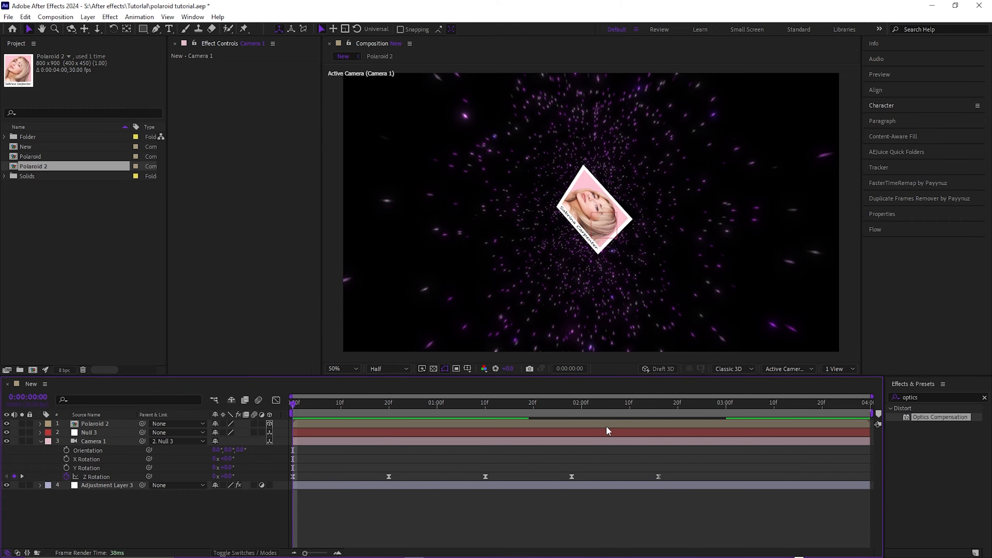
key("space")
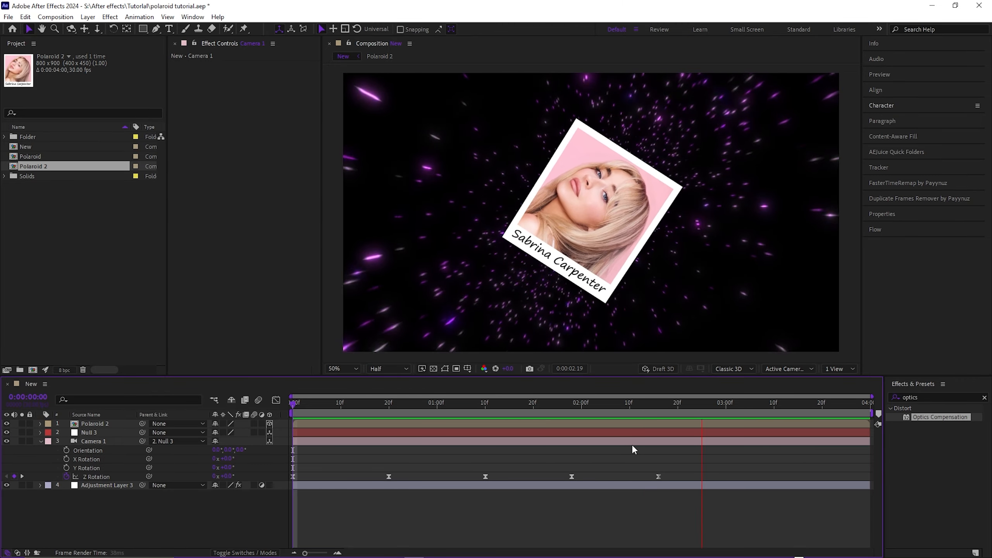
key("space")
key("Home")
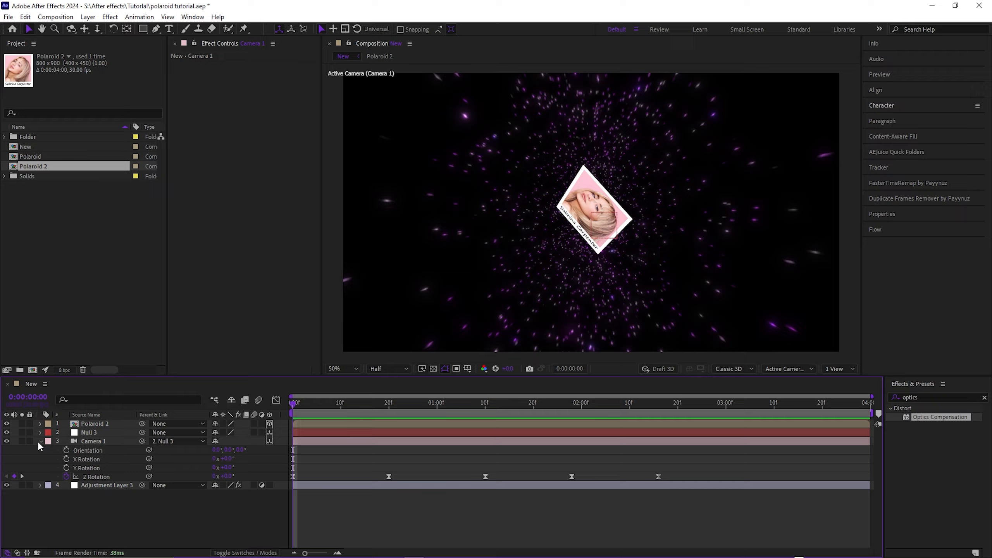
left_click(40, 441)
key("space")
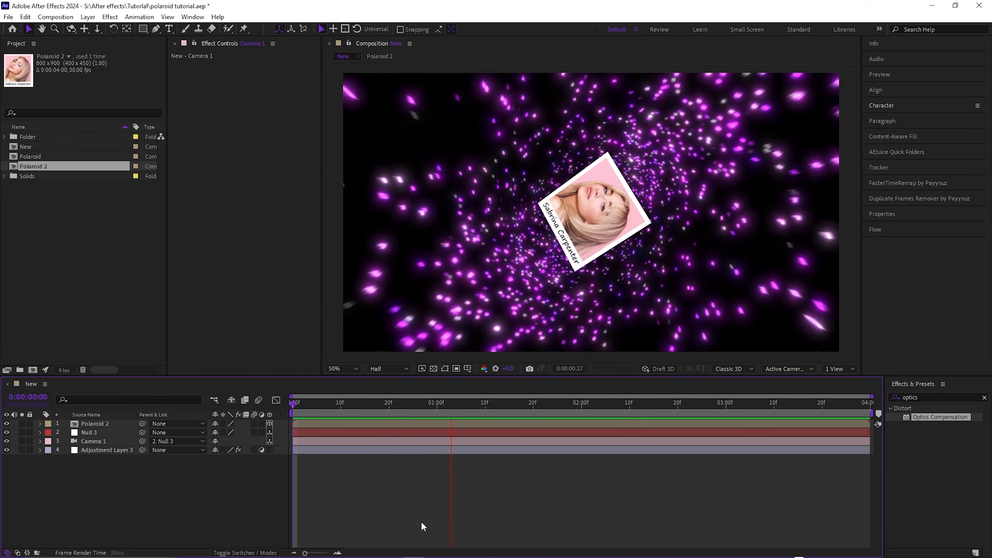
Try a changed X Rotation on Camera 1 at 2:21 and undo it
left_click(313, 442)
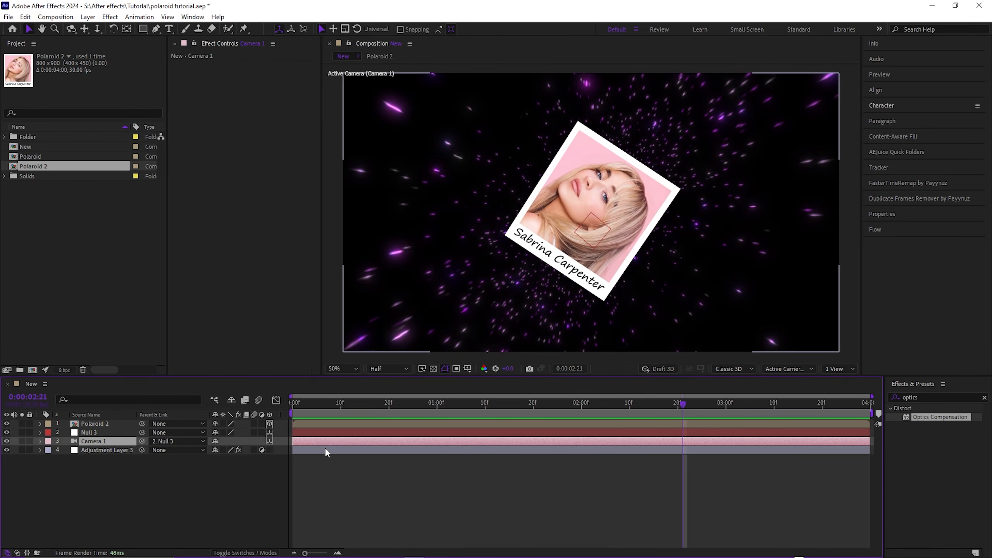
key("r")
left_click_drag(228, 458, 267, 459)
key("ctrl+z")
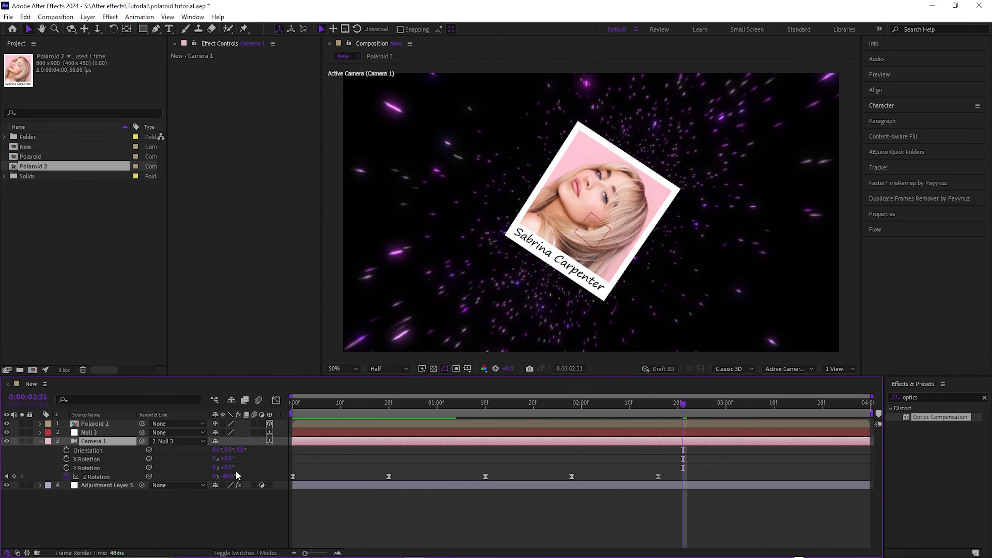